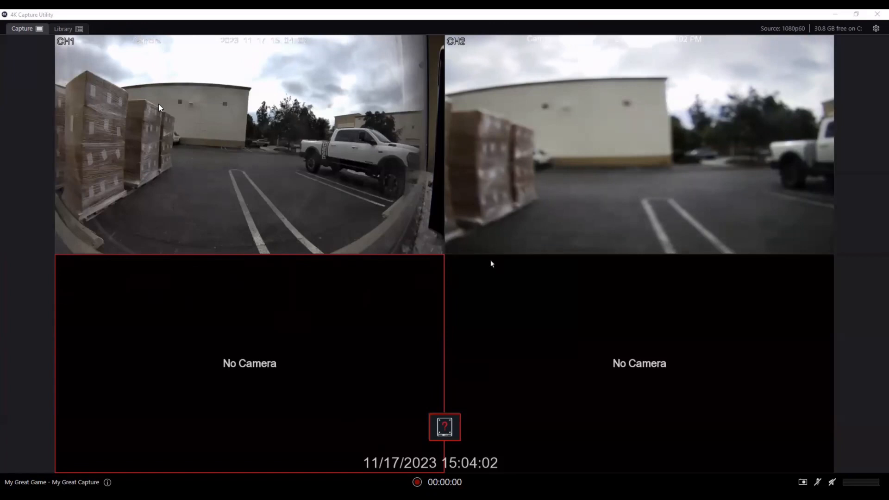
# Open channel CH2 in PTZ mode and zoom the camera in once and out twice
pyautogui.doubleClick(534, 191)
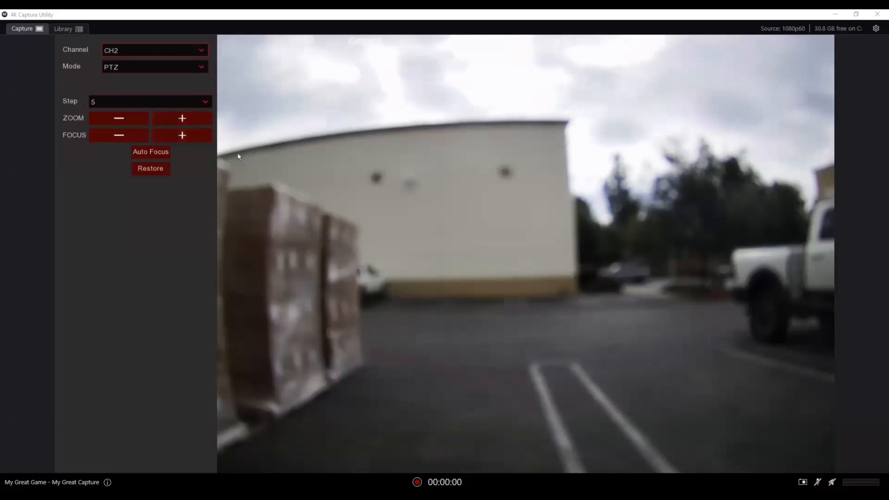
pyautogui.click(180, 119)
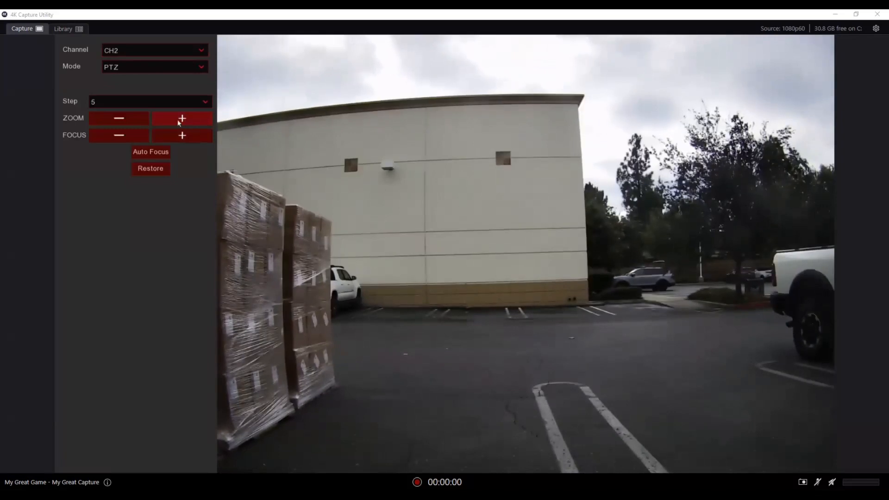
pyautogui.click(119, 117)
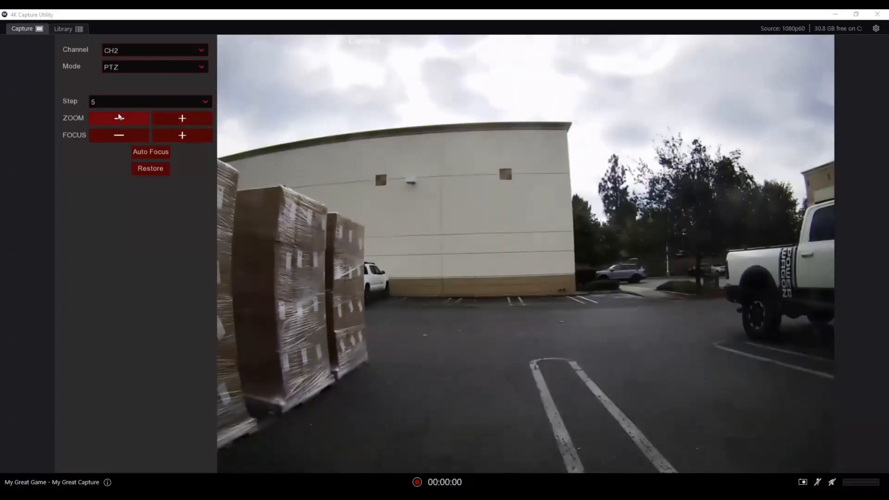
pyautogui.click(119, 117)
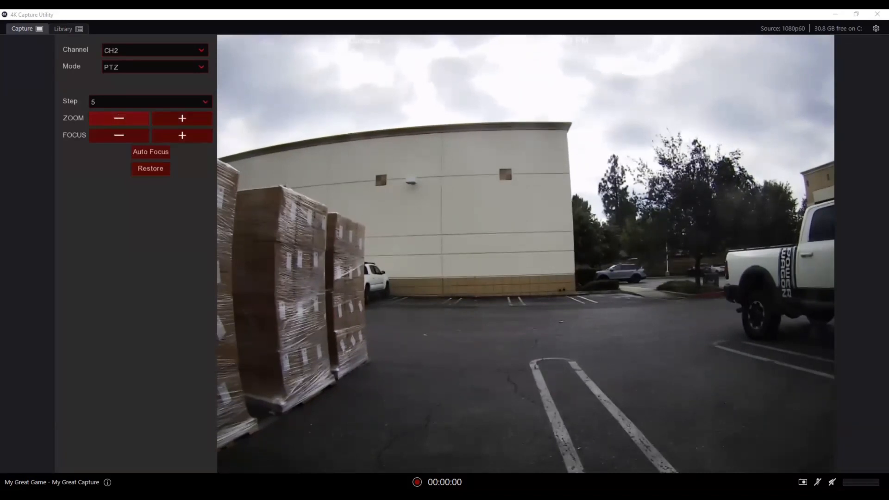
# Review the PTZ step size options, then increase CH2's focus and zoom by one step each at step 5
pyautogui.click(202, 105)
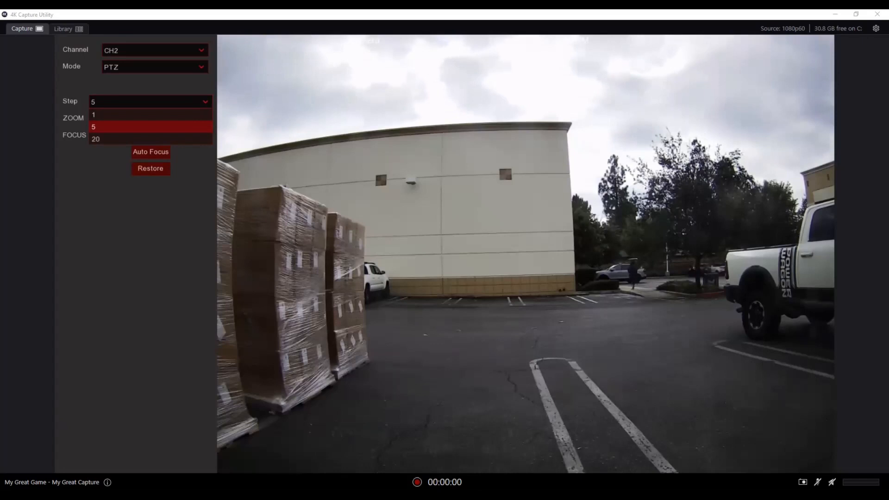
pyautogui.click(189, 278)
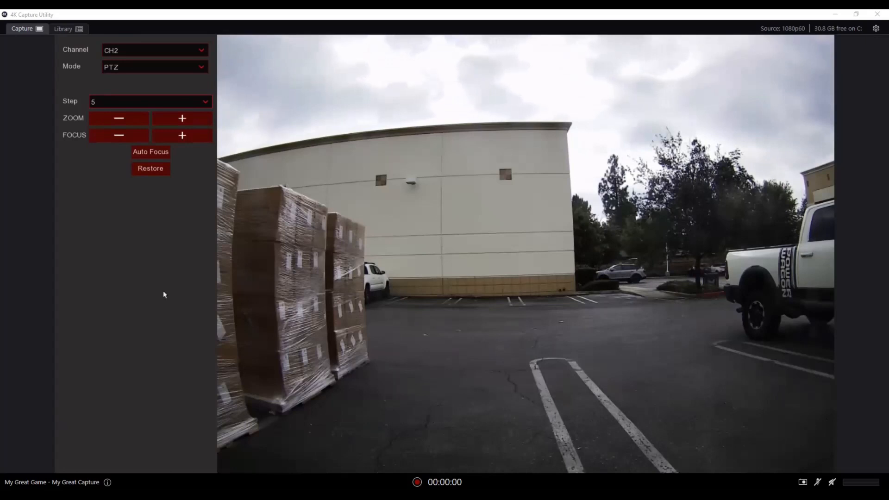
pyautogui.click(191, 138)
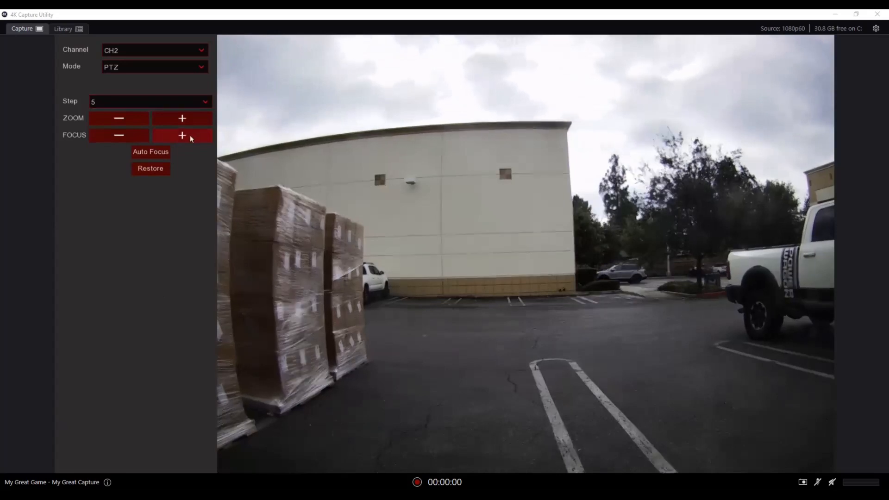
pyautogui.click(163, 122)
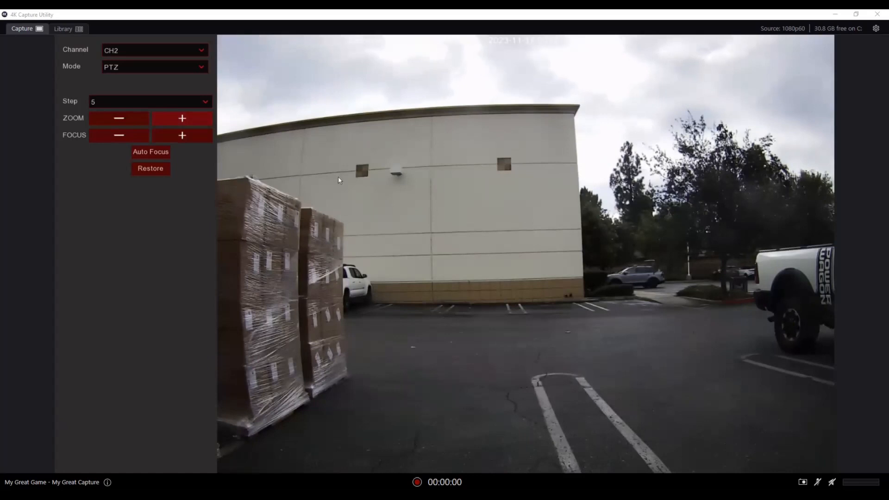
# Leave PTZ control and open the Image Control setup for channel CH1 from the main menu
pyautogui.rightClick(338, 176)
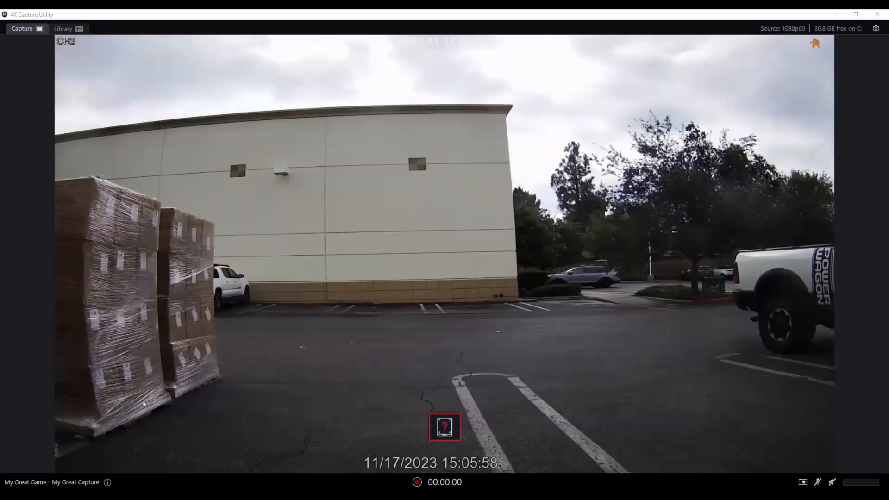
pyautogui.moveTo(57, 445)
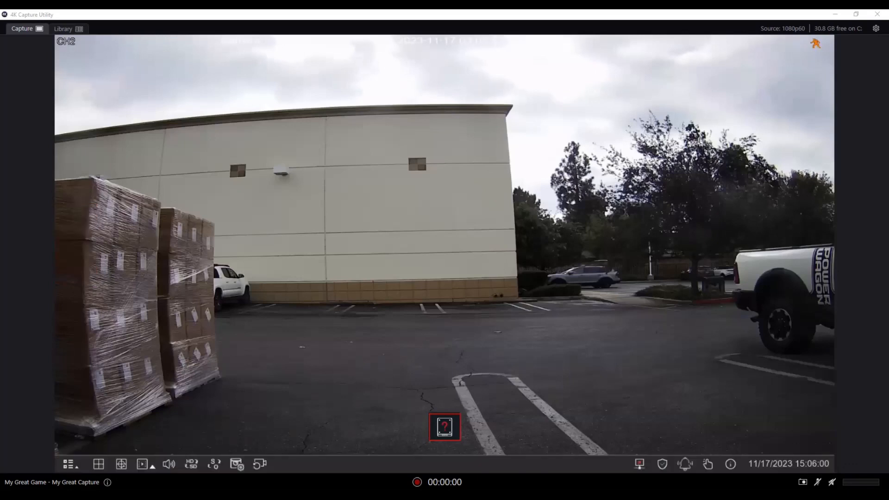
pyautogui.click(74, 463)
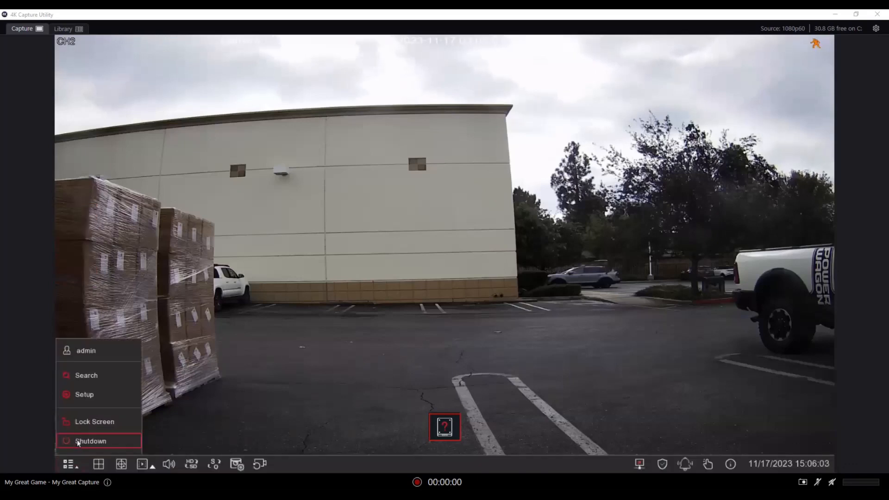
pyautogui.click(78, 394)
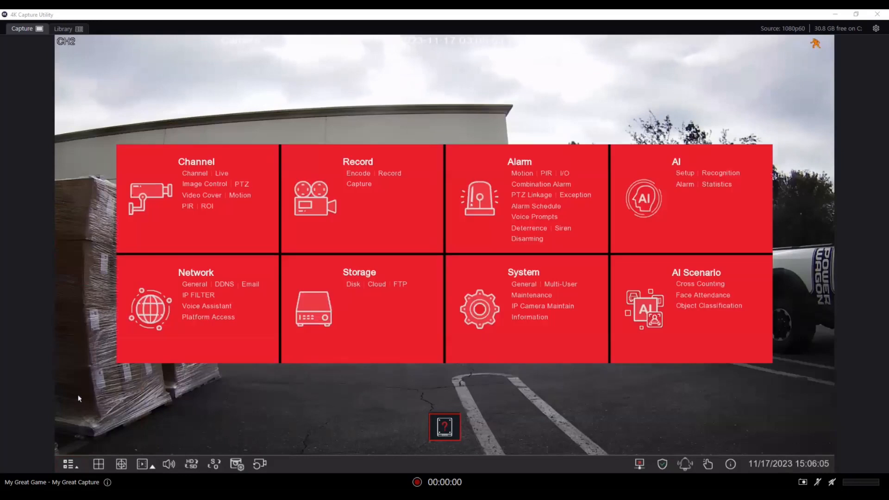
pyautogui.click(199, 184)
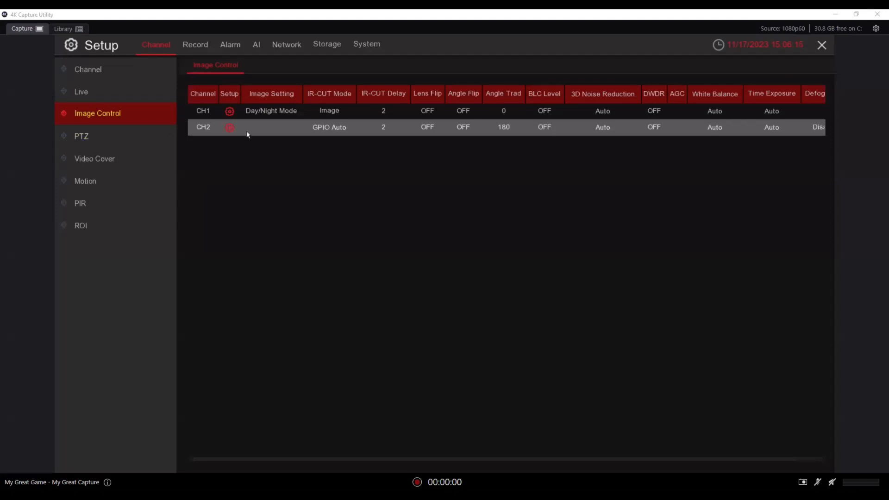
pyautogui.click(229, 111)
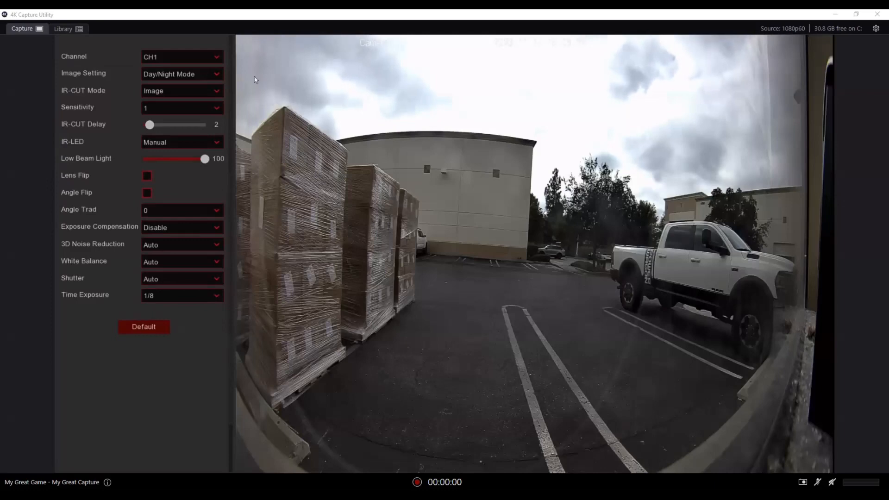
# Switch CH1's image setting to Full Color Mode and back to Day/Night Mode
pyautogui.click(215, 57)
pyautogui.click(212, 57)
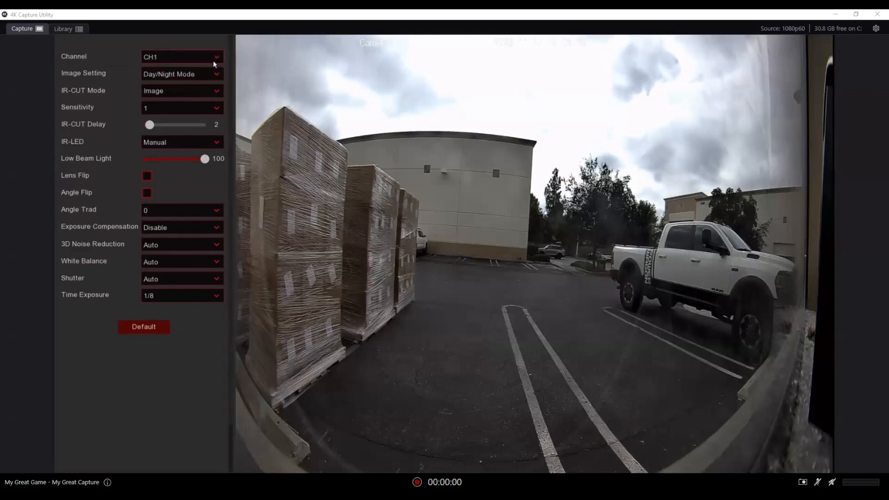
pyautogui.click(215, 75)
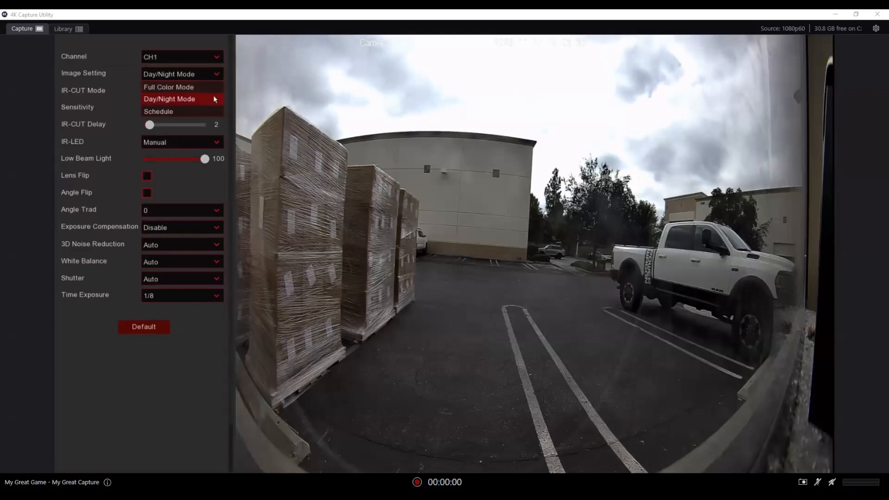
pyautogui.click(212, 88)
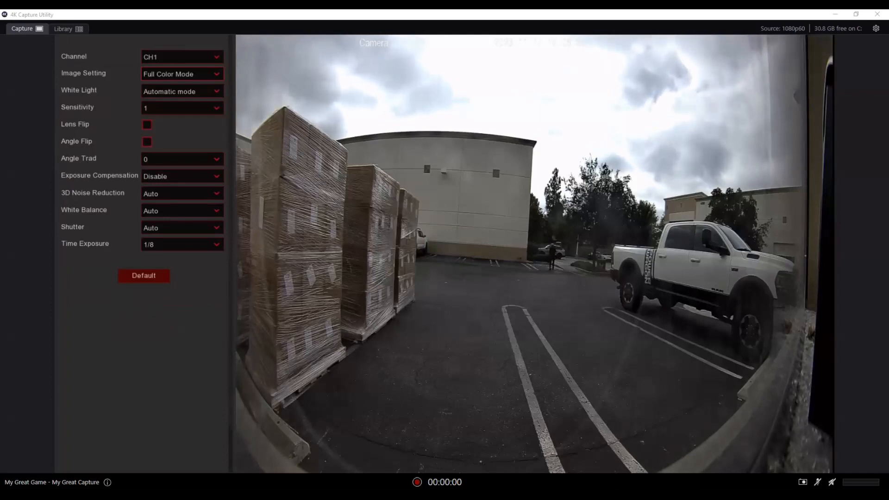
pyautogui.click(218, 75)
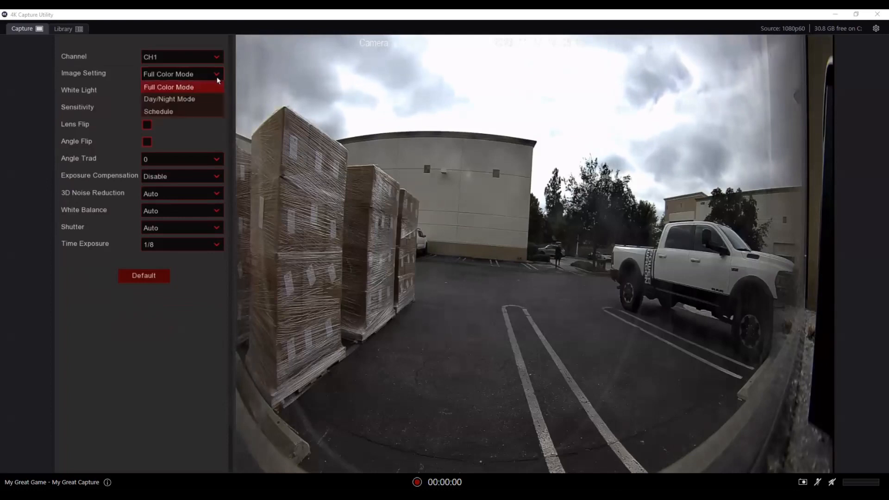
pyautogui.click(209, 98)
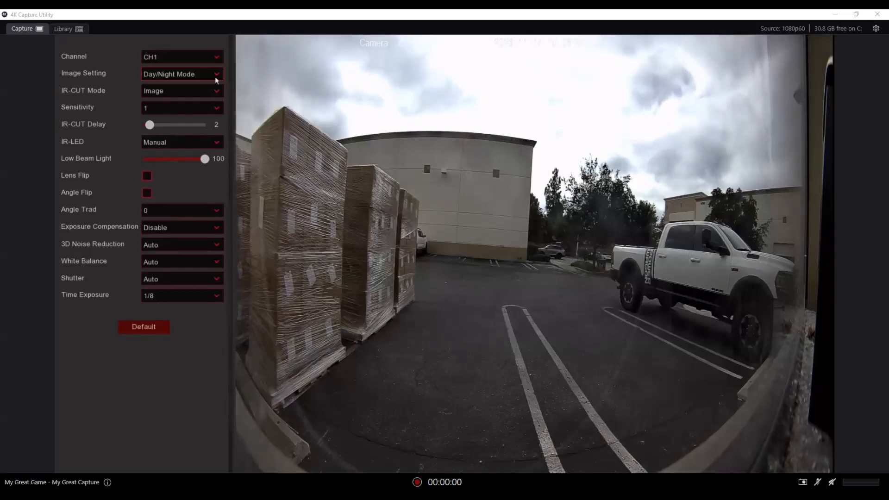
# Set CH1's image setting to Schedule and open its schedule editor
pyautogui.click(215, 77)
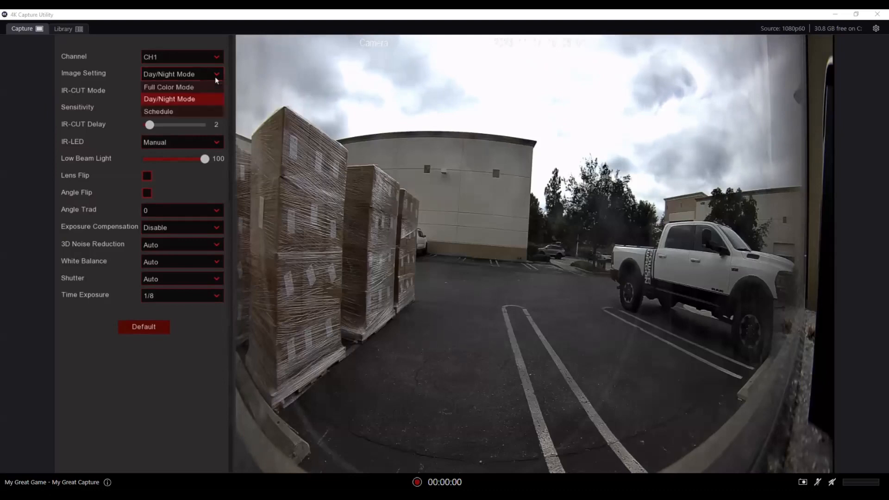
pyautogui.click(204, 111)
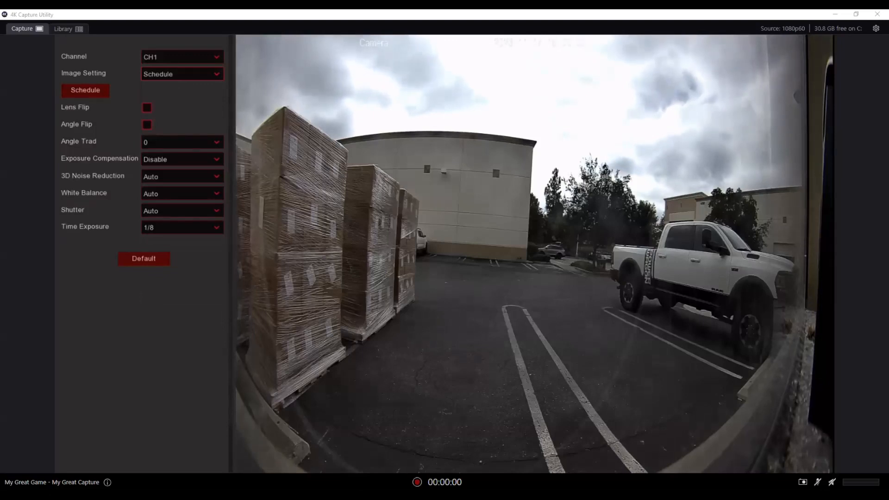
pyautogui.click(96, 90)
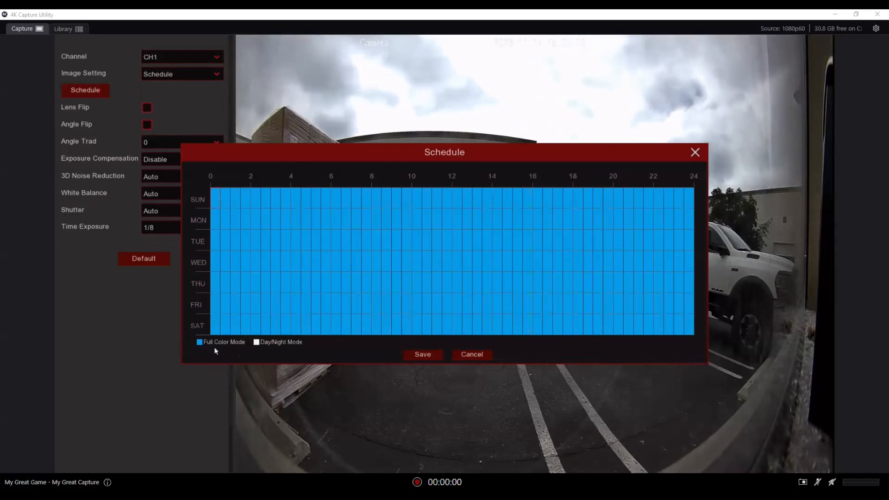
# Mark a Tuesday–Thursday block from about 5:30 to 8:30, clear it again, then save and close the schedule
pyautogui.moveTo(361, 249); pyautogui.dragTo(373, 280)
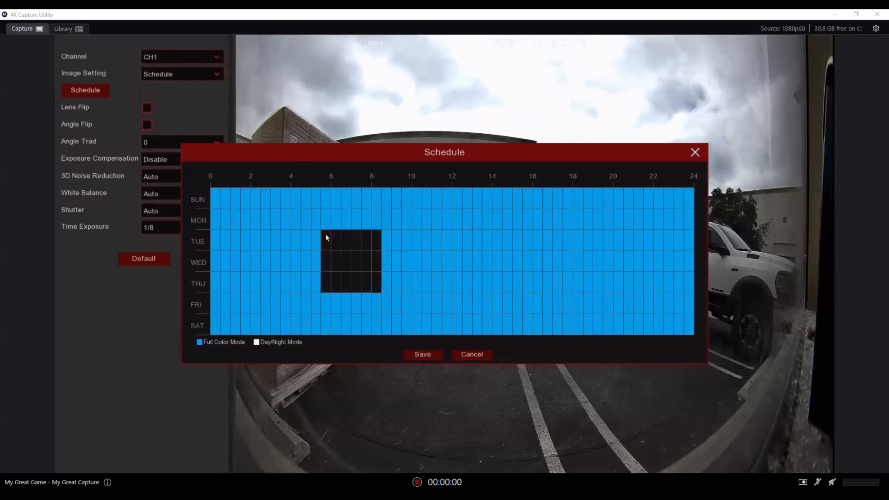
pyautogui.moveTo(326, 235); pyautogui.dragTo(381, 304)
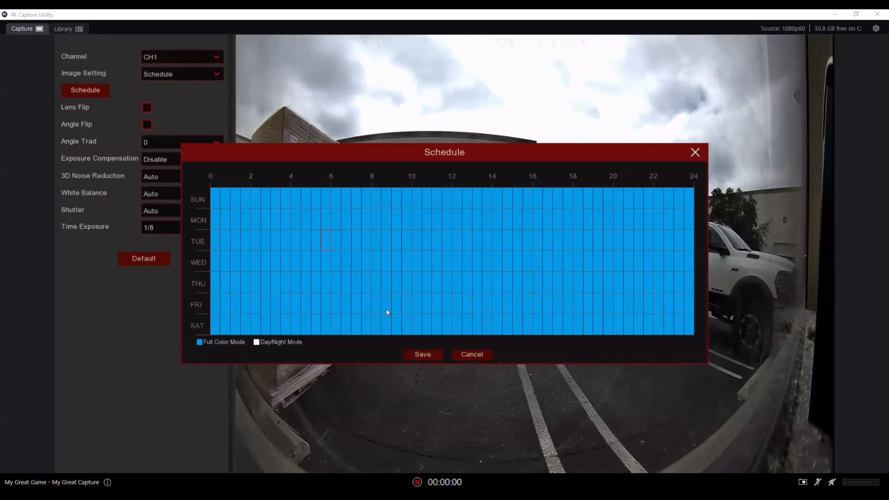
pyautogui.click(406, 354)
pyautogui.click(427, 293)
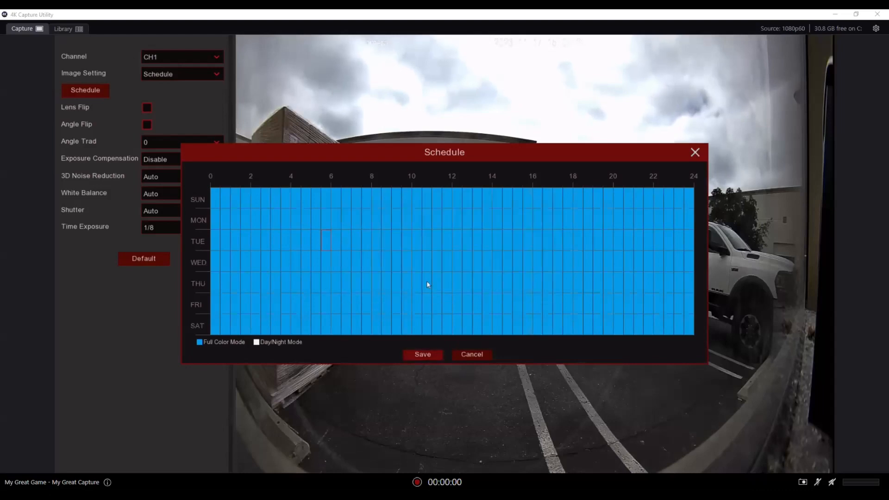
pyautogui.click(695, 153)
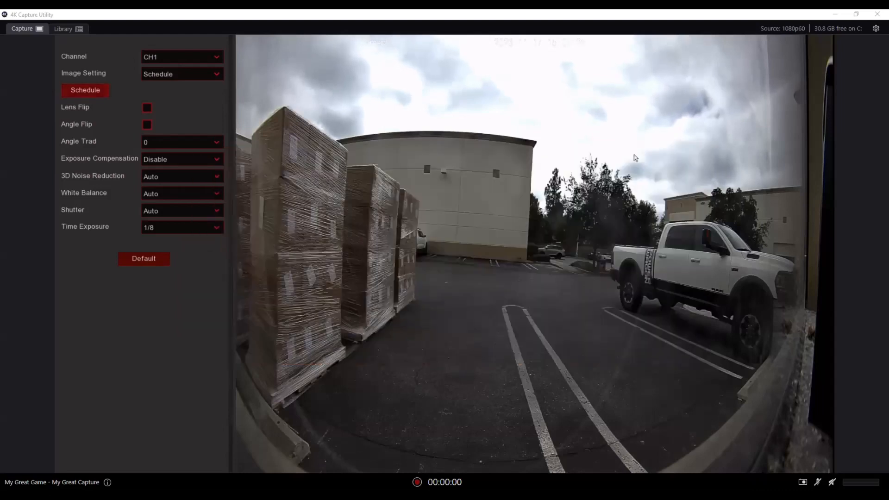
# Set CH1's image setting back to Day/Night Mode
pyautogui.click(193, 75)
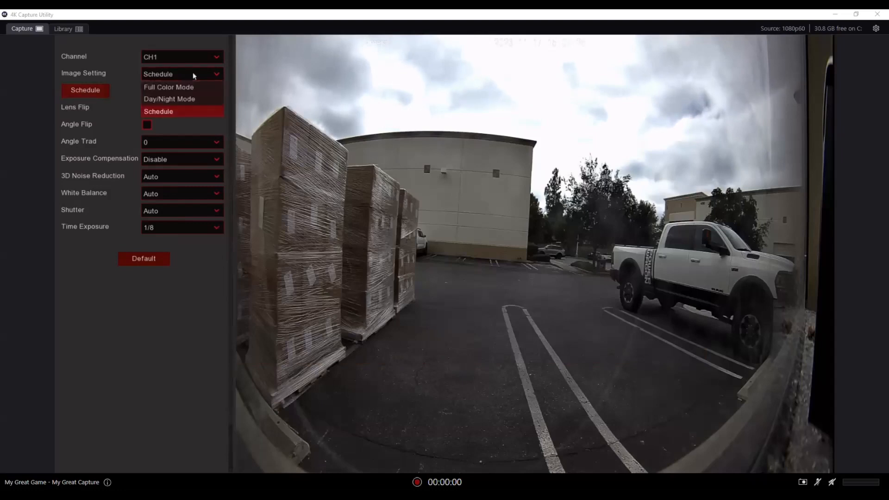
pyautogui.click(192, 99)
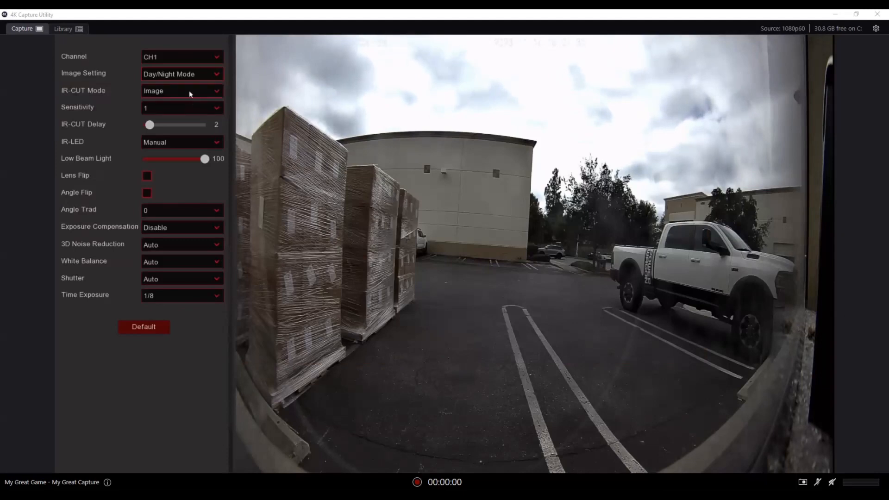
# Switch the IR-CUT Mode to Schedule and back to Image
pyautogui.click(189, 90)
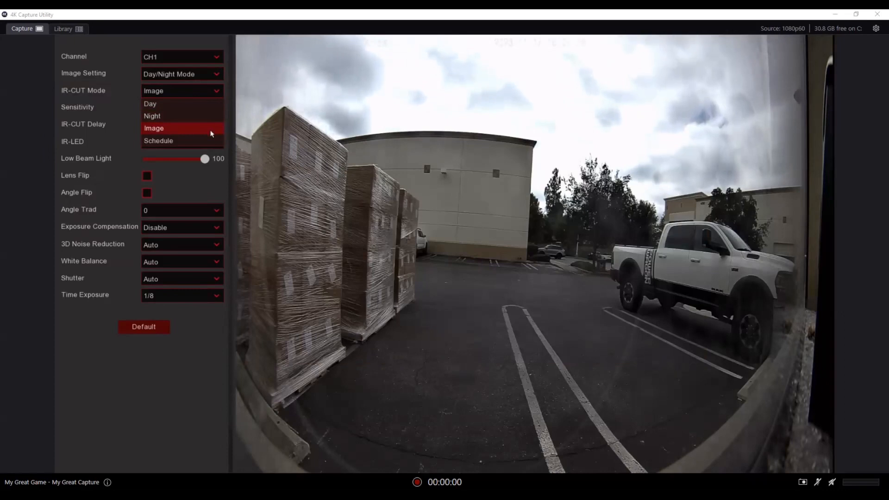
pyautogui.click(190, 140)
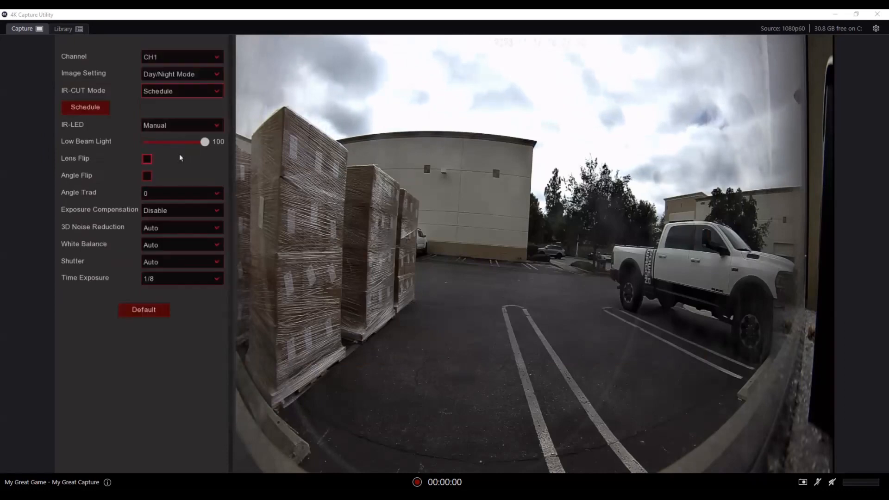
pyautogui.click(179, 91)
pyautogui.click(171, 127)
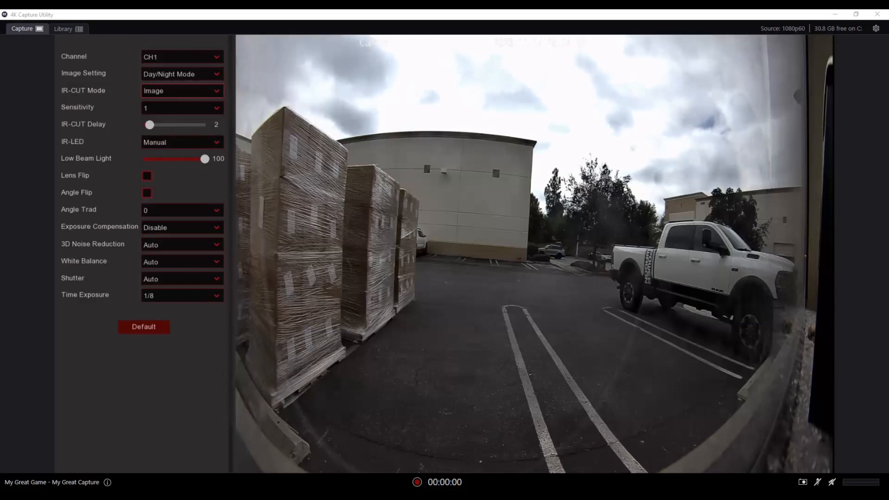
# Open the Sensitivity options and close them without choosing a value
pyautogui.click(182, 111)
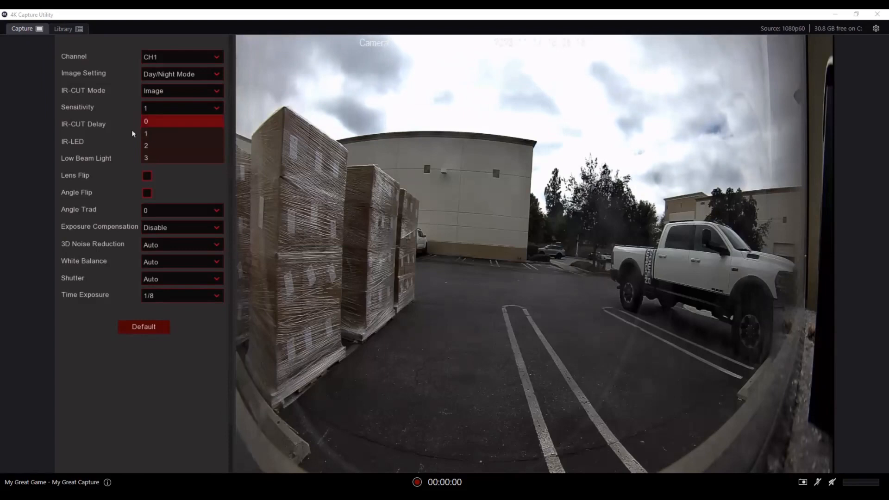
pyautogui.click(122, 163)
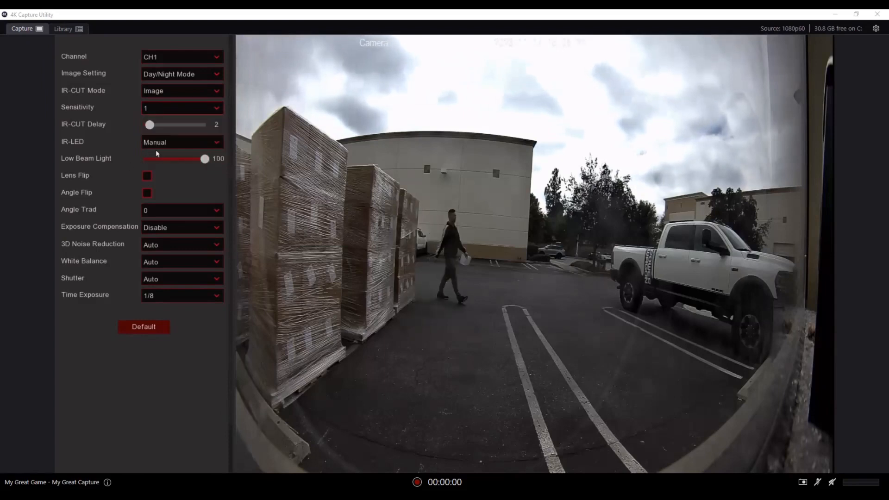
# Switch the IR-LED setting to Smart IR and back to Manual
pyautogui.click(174, 145)
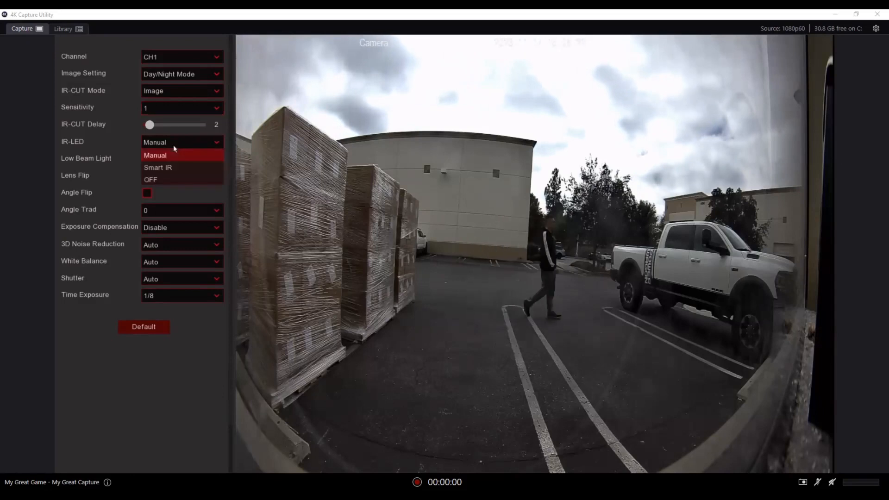
pyautogui.click(182, 171)
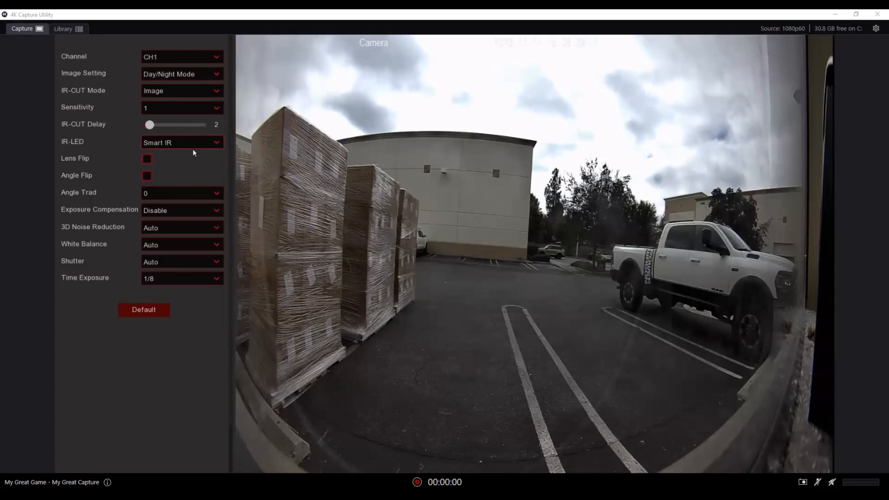
pyautogui.click(193, 148)
pyautogui.click(193, 153)
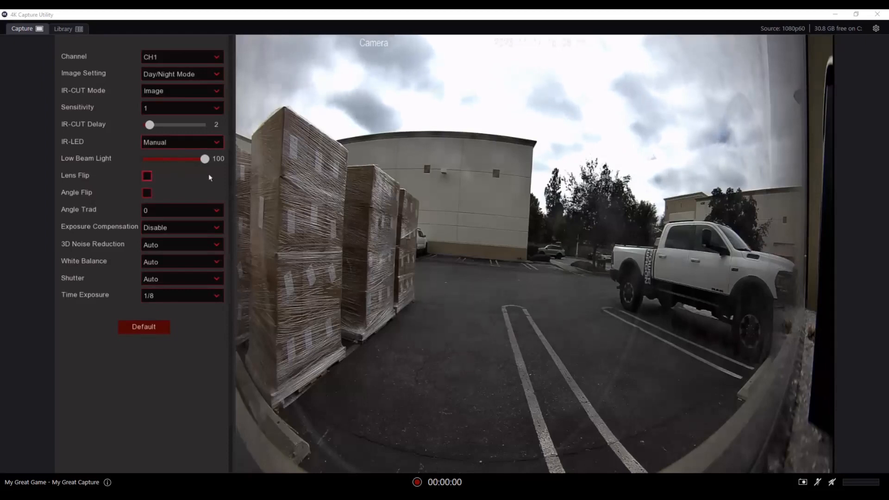
# Toggle Lens Flip on and off, then toggle Angle Flip on and off for CH1
pyautogui.moveTo(207, 163)
pyautogui.mouseDown()
pyautogui.moveTo(166, 167)
pyautogui.moveTo(216, 168)
pyautogui.mouseUp()
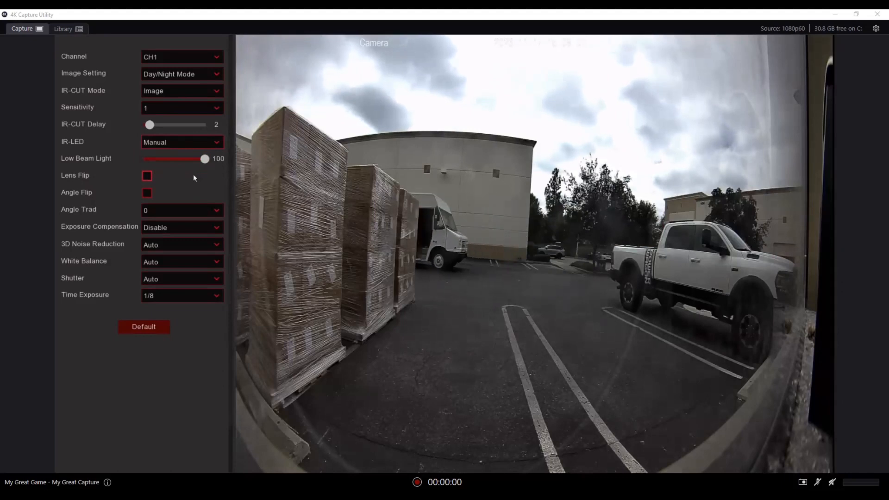
pyautogui.click(150, 177)
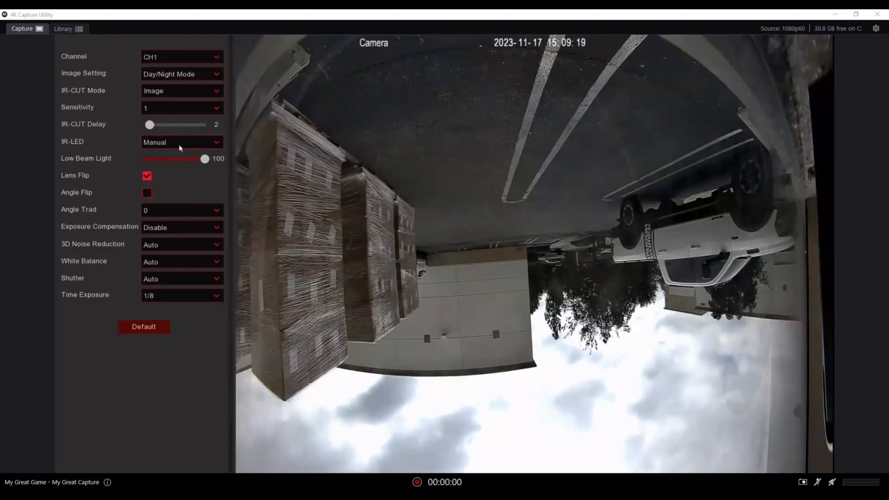
pyautogui.click(147, 178)
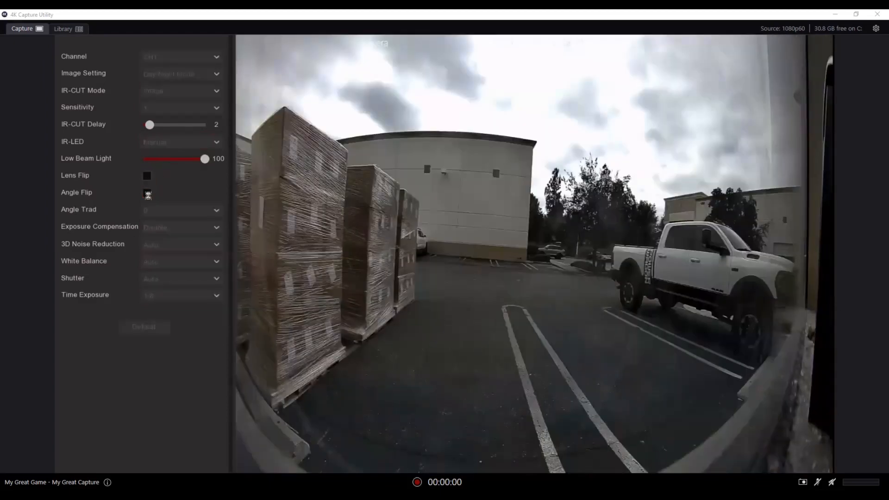
pyautogui.click(148, 193)
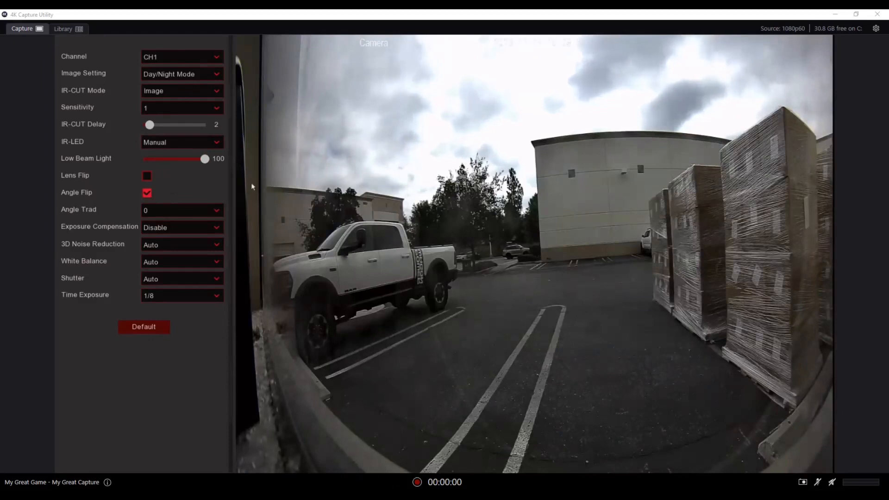
pyautogui.click(150, 196)
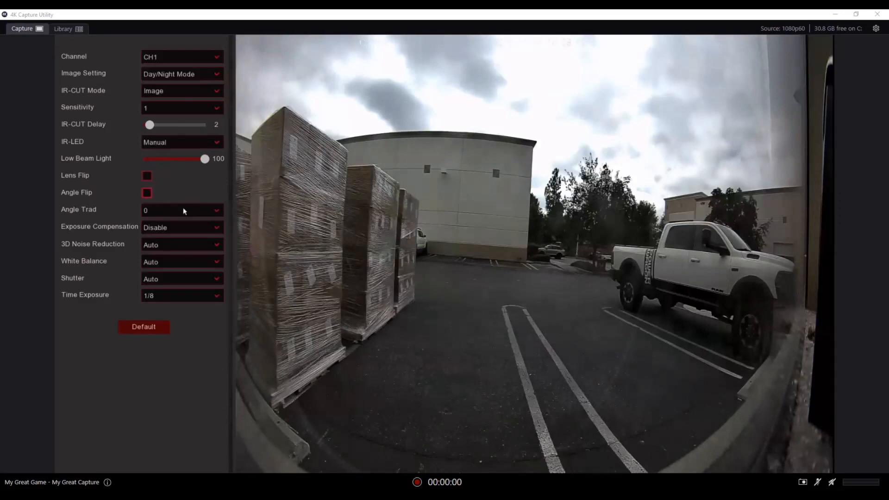
# Set Angle Trad to 180 and then back to 0
pyautogui.click(188, 212)
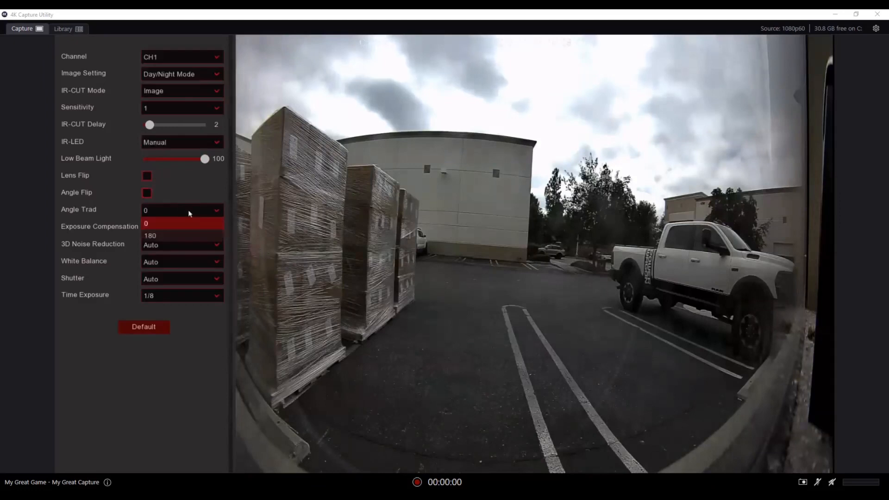
pyautogui.click(182, 235)
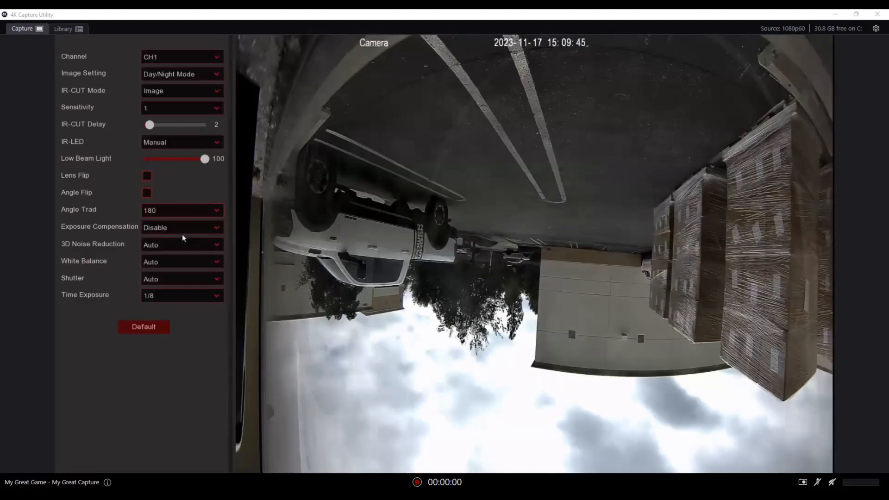
pyautogui.click(192, 209)
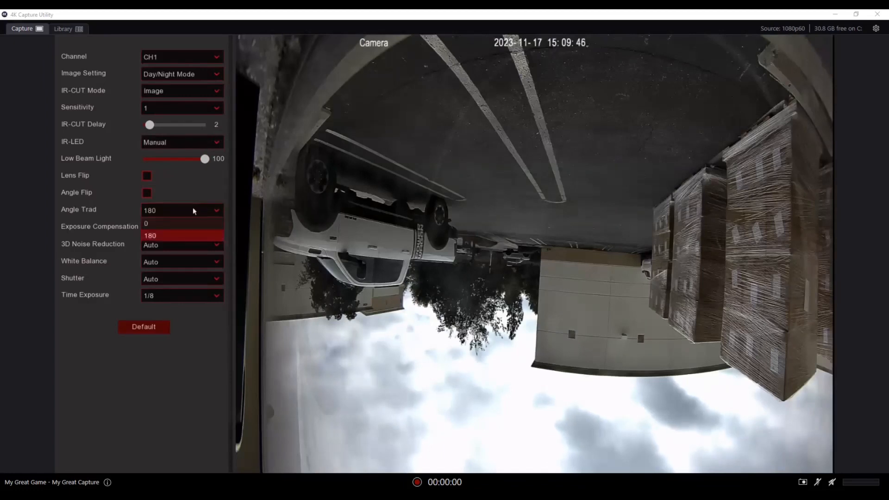
pyautogui.click(190, 224)
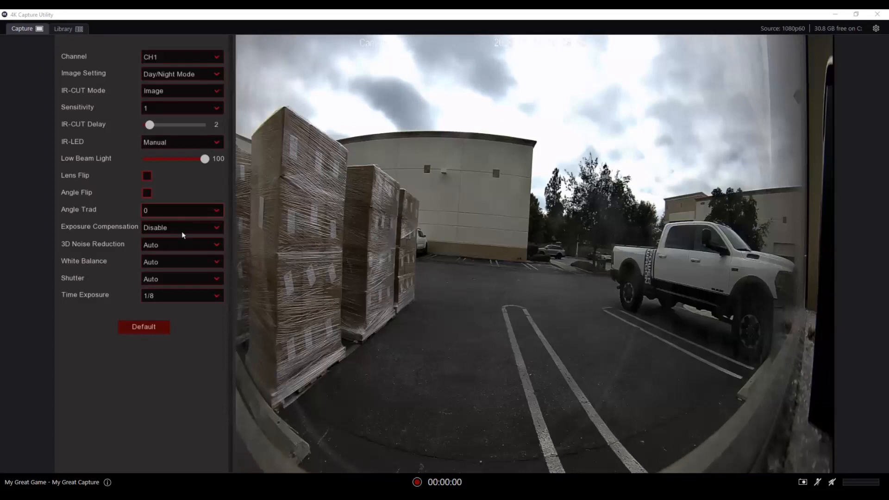
# Set Exposure Compensation to WDR and lower the WDR Level to about 114
pyautogui.click(182, 231)
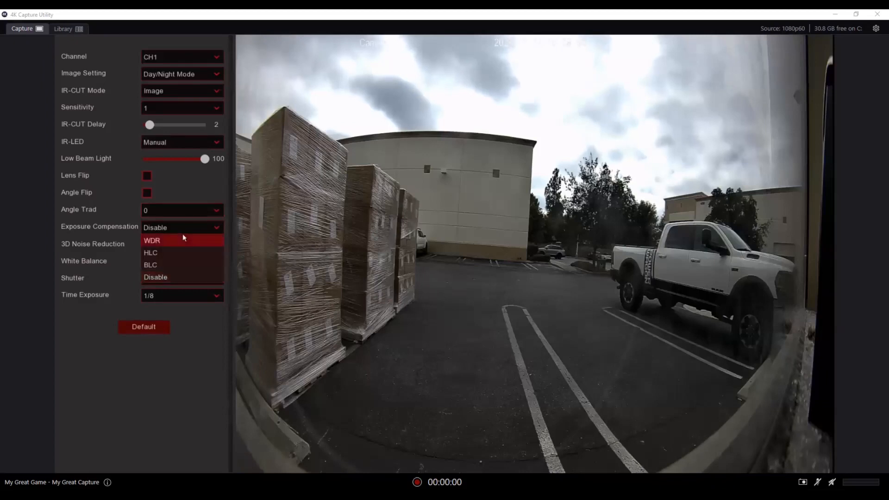
pyautogui.click(183, 239)
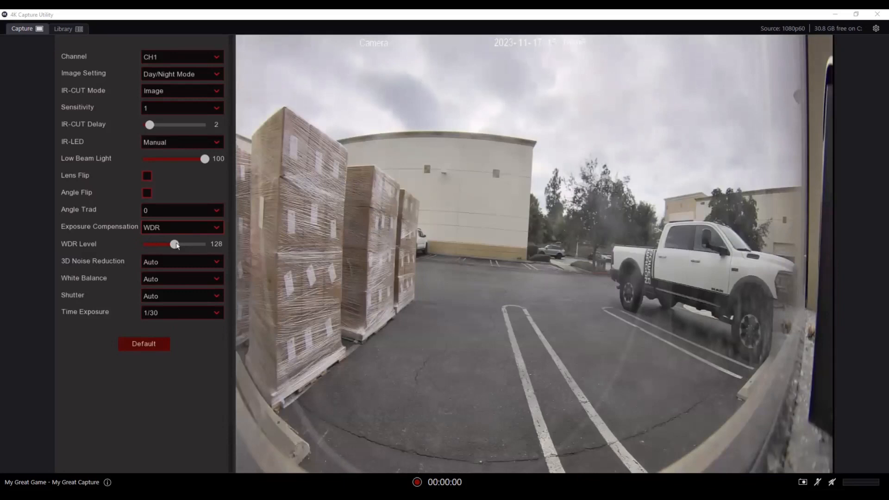
pyautogui.moveTo(179, 246)
pyautogui.mouseDown()
pyautogui.moveTo(196, 247)
pyautogui.moveTo(169, 253)
pyautogui.mouseUp()
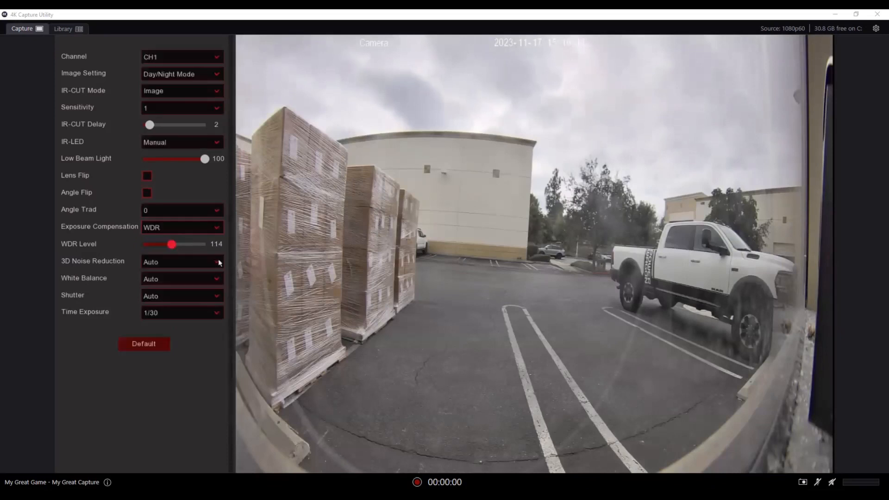
# Switch Exposure Compensation to HLC and then to BLC
pyautogui.click(219, 227)
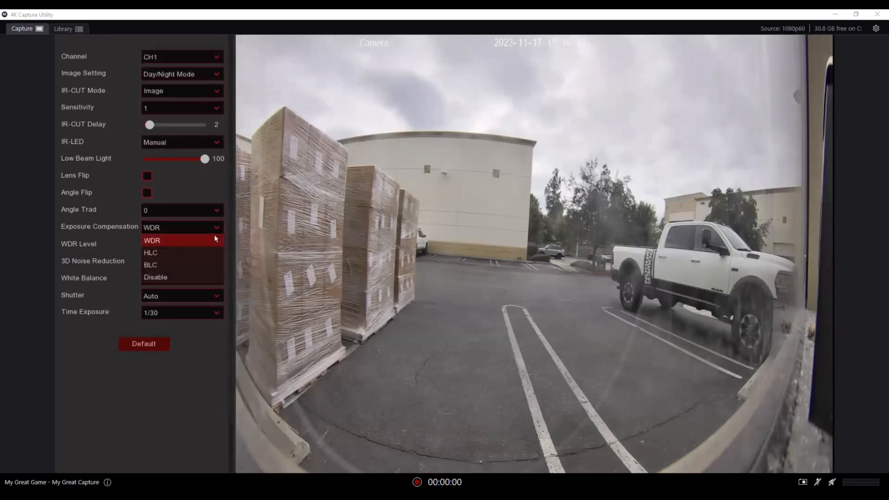
pyautogui.click(208, 255)
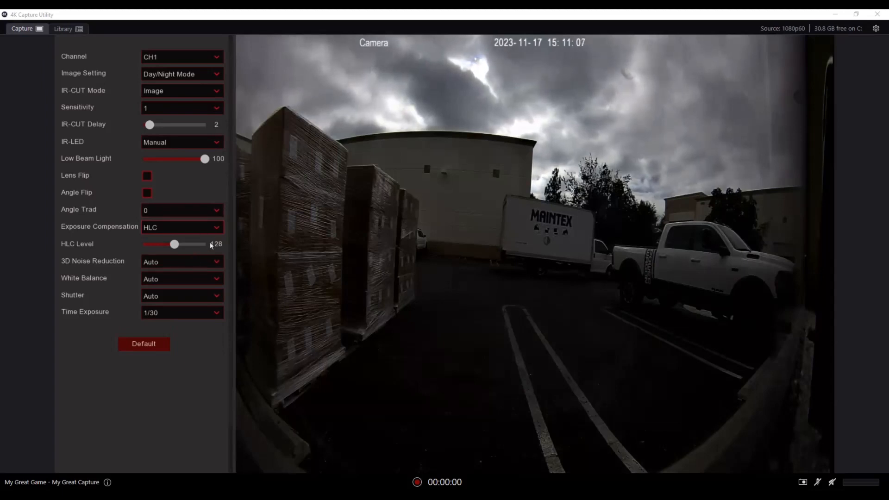
pyautogui.click(215, 228)
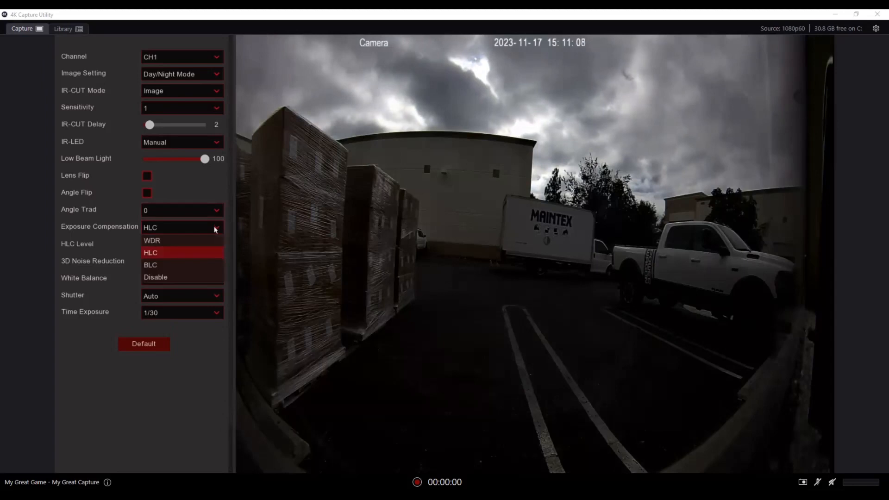
pyautogui.click(181, 264)
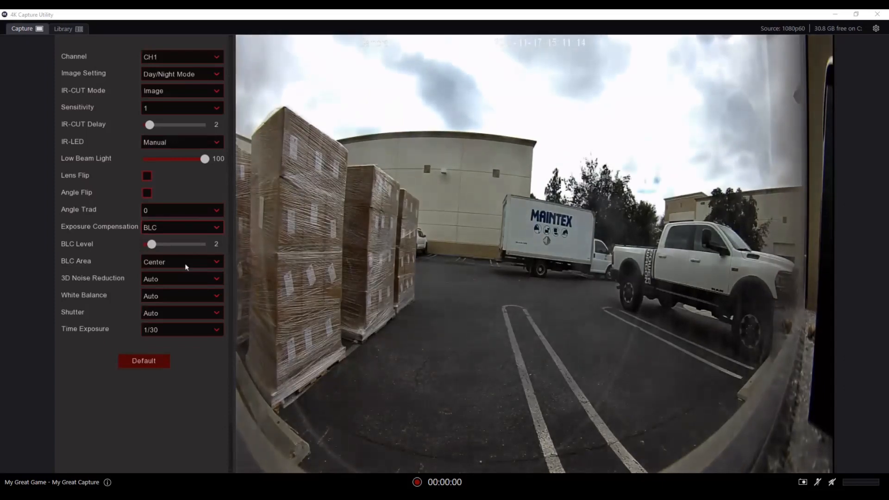
# Keep the BLC Area at Center and switch Exposure Compensation back to WDR
pyautogui.click(214, 260)
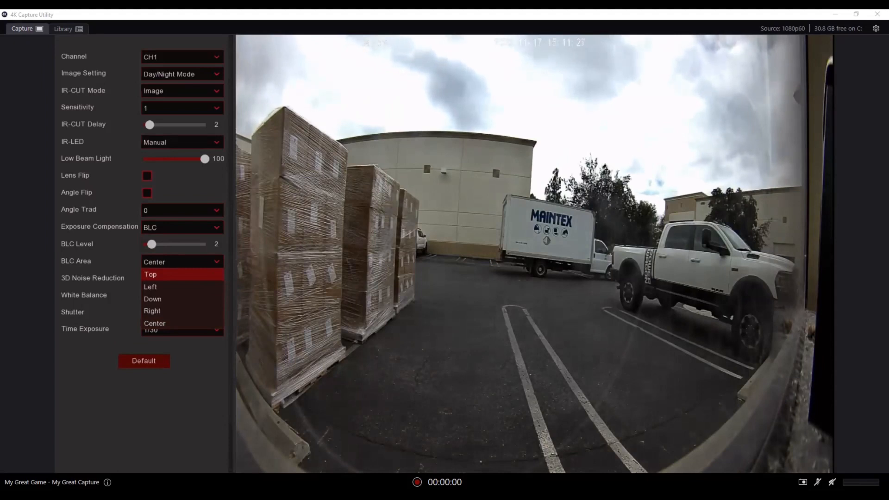
pyautogui.click(170, 322)
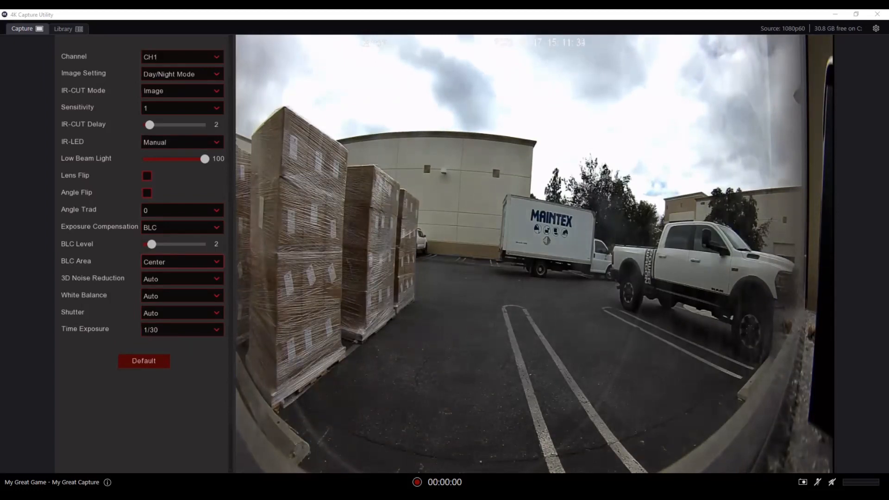
pyautogui.click(200, 230)
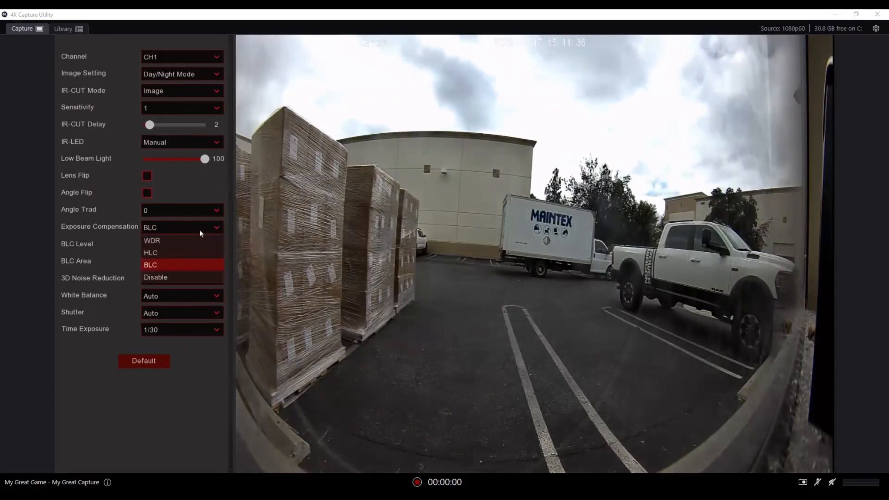
pyautogui.click(196, 240)
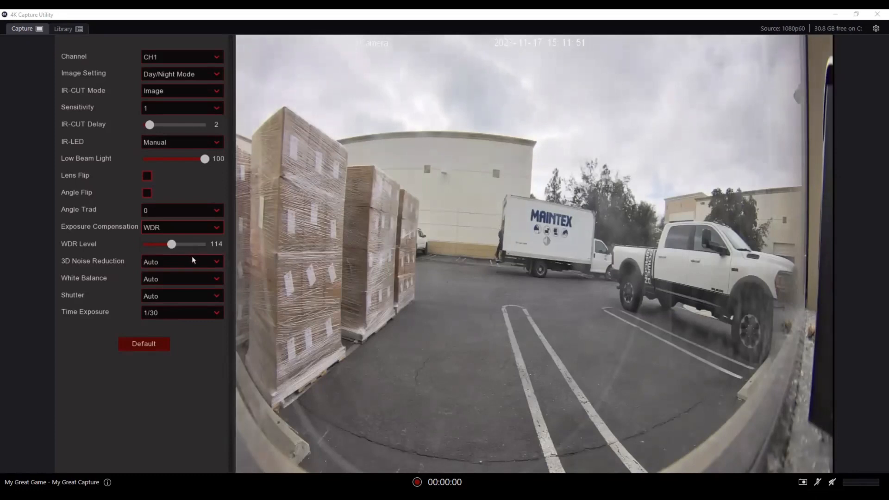
# Try 3D Noise Reduction on Manual with its Level at about 251 then 167, and set it back to Auto
pyautogui.click(194, 264)
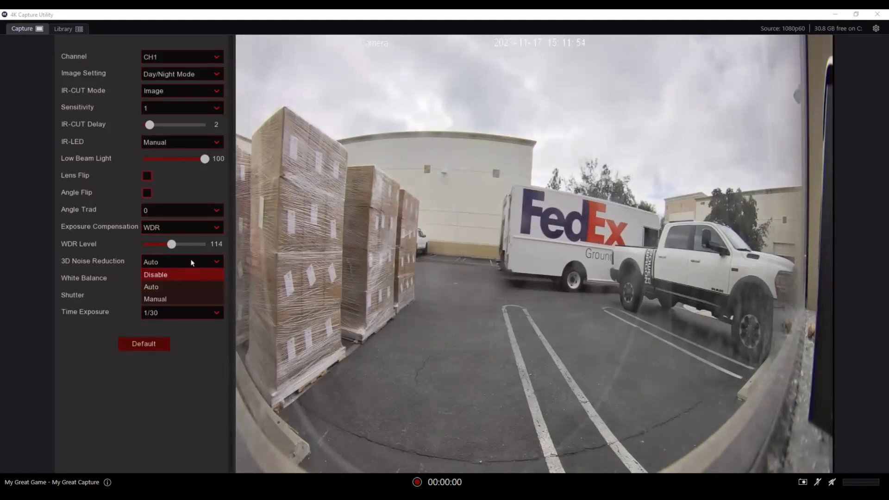
pyautogui.click(127, 265)
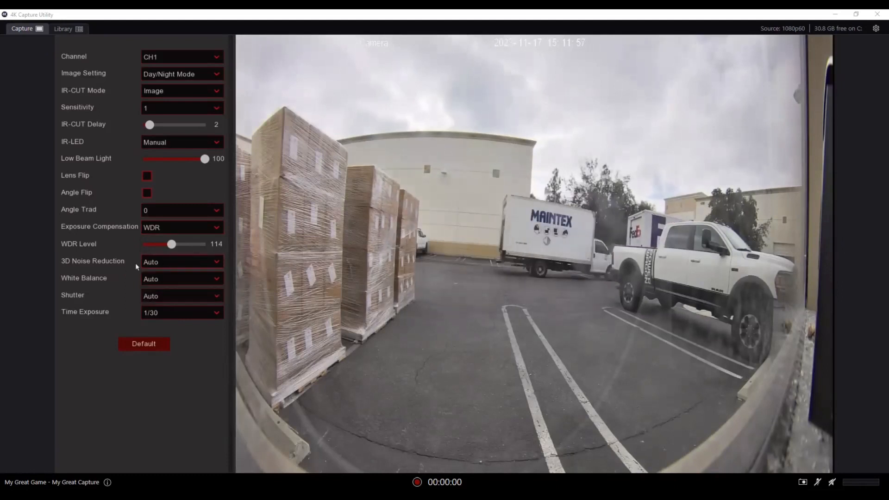
pyautogui.click(145, 263)
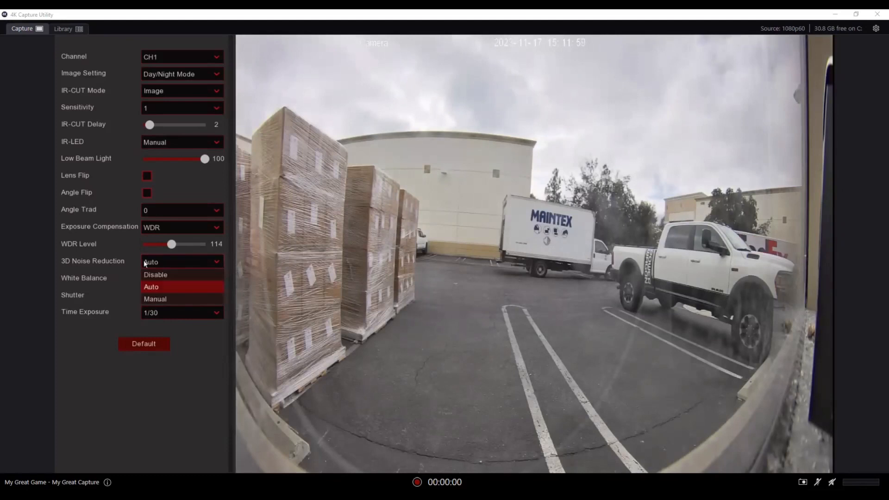
pyautogui.click(162, 299)
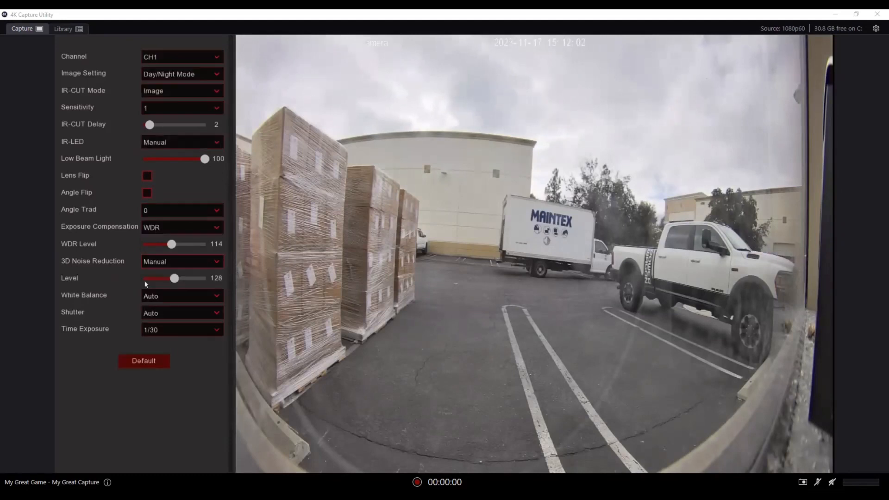
pyautogui.moveTo(175, 278); pyautogui.dragTo(199, 283)
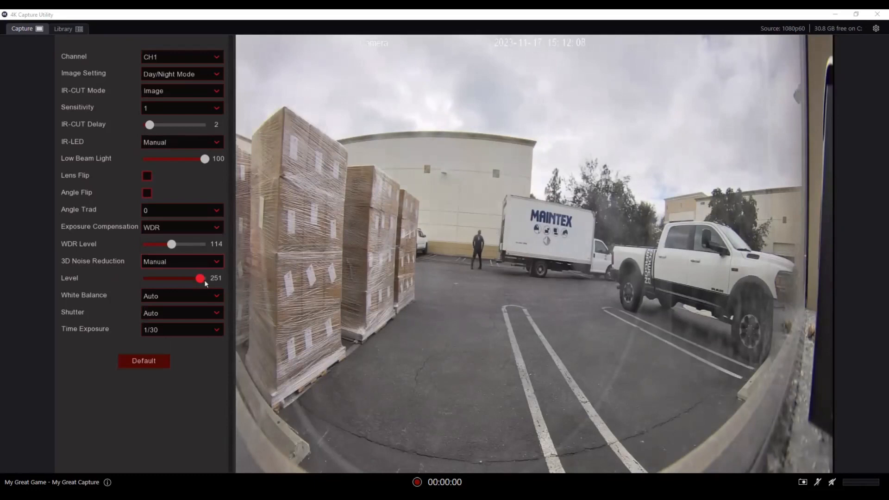
pyautogui.moveTo(204, 281); pyautogui.dragTo(182, 282)
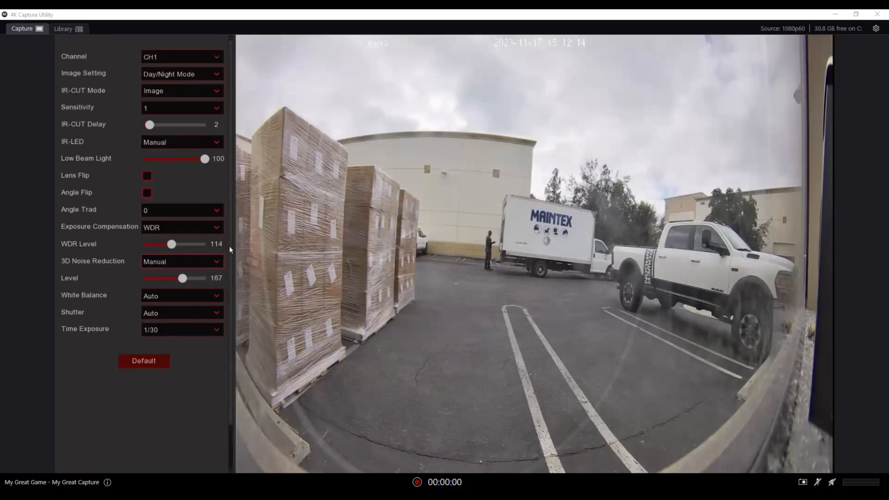
pyautogui.click(218, 262)
pyautogui.click(213, 284)
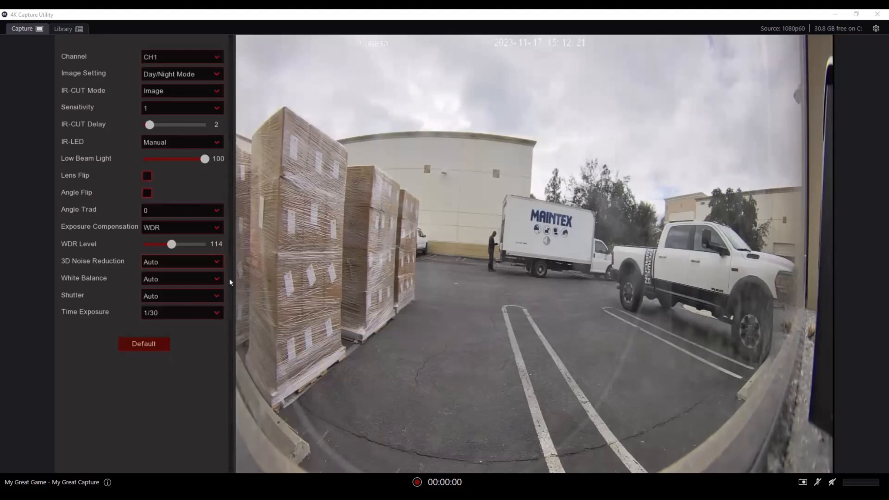
# Set White Balance to Manual, raise Green to about 151, then return White Balance to Auto
pyautogui.click(217, 280)
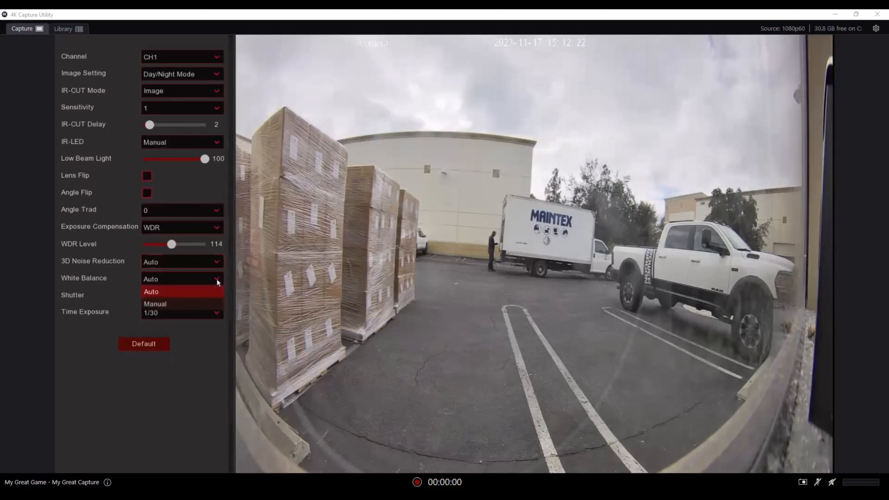
pyautogui.click(209, 303)
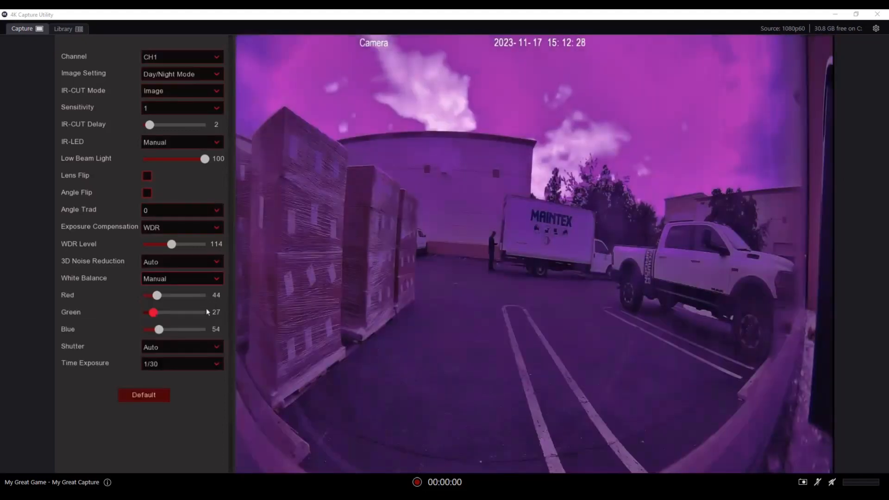
pyautogui.moveTo(154, 313); pyautogui.dragTo(179, 313)
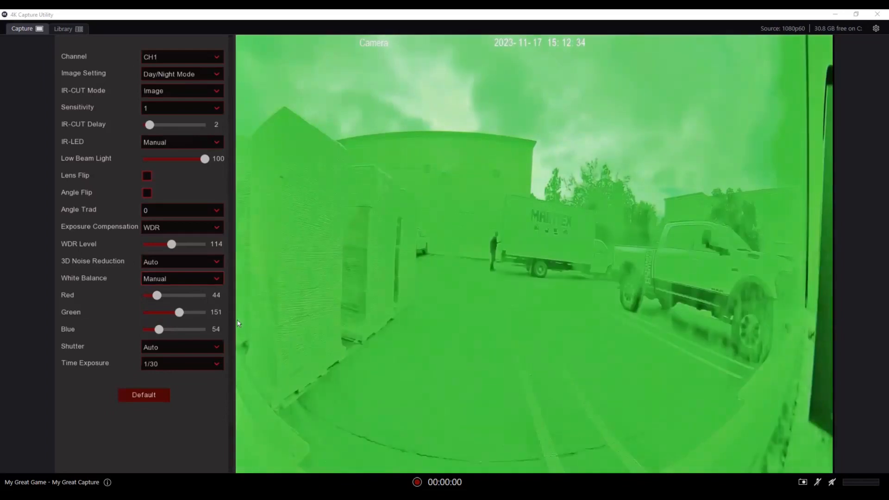
pyautogui.click(218, 279)
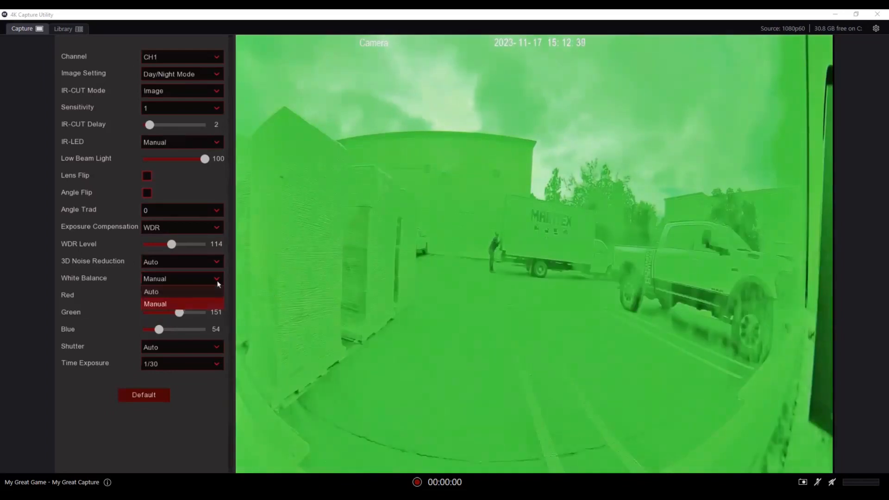
pyautogui.click(207, 289)
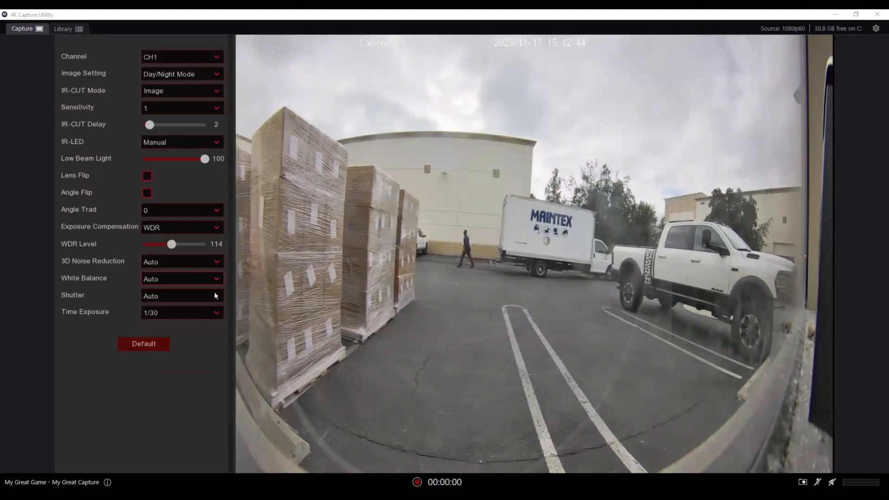
# Set Shutter to Manual and Time Exposure to 1/300 for CH1
pyautogui.click(215, 294)
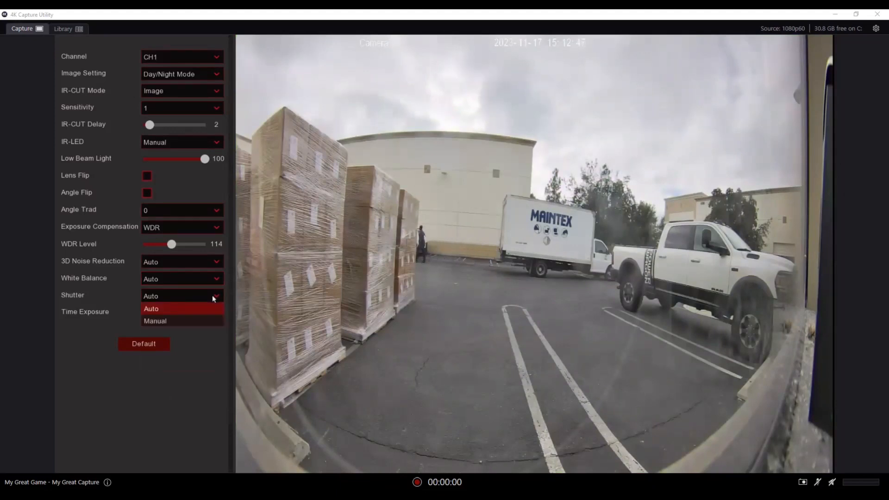
pyautogui.click(198, 320)
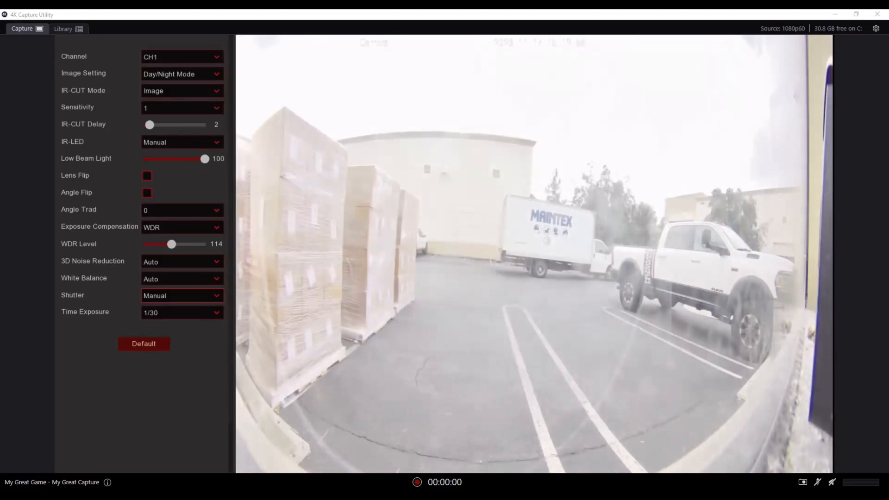
pyautogui.click(192, 313)
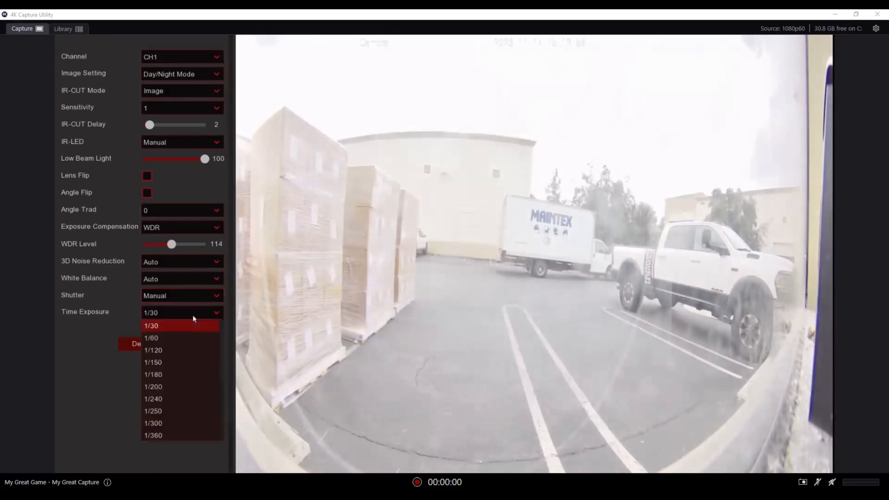
pyautogui.click(179, 426)
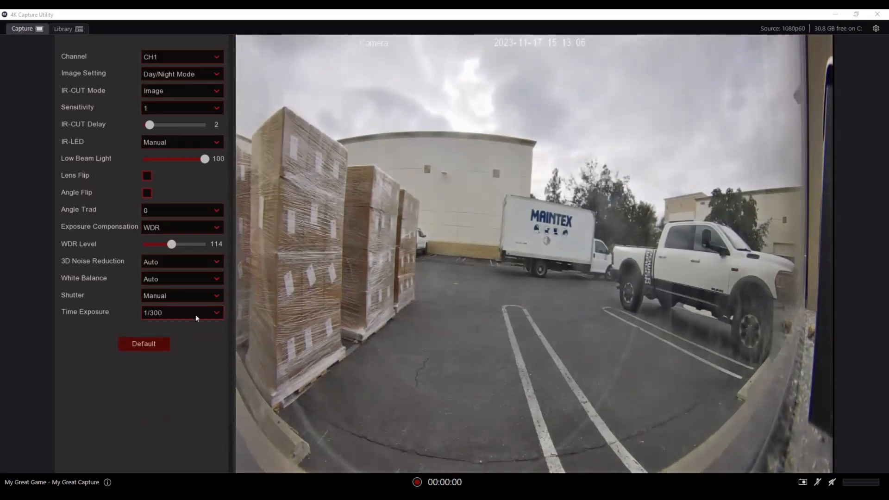
# Return Time Exposure to 1/30 and Shutter to Auto
pyautogui.click(196, 315)
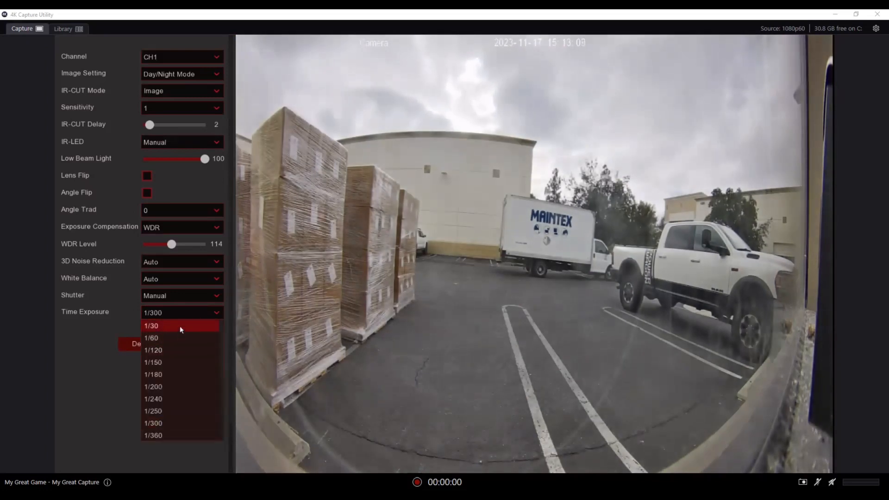
pyautogui.click(180, 325)
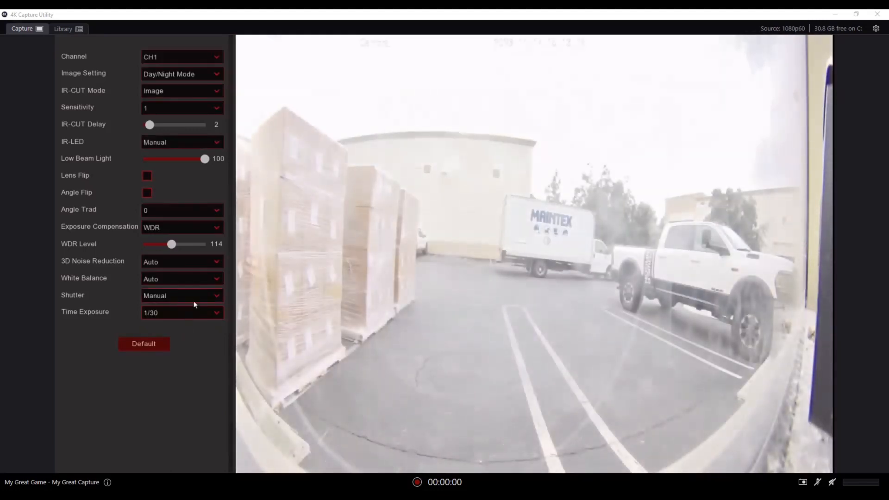
pyautogui.click(193, 299)
pyautogui.click(197, 309)
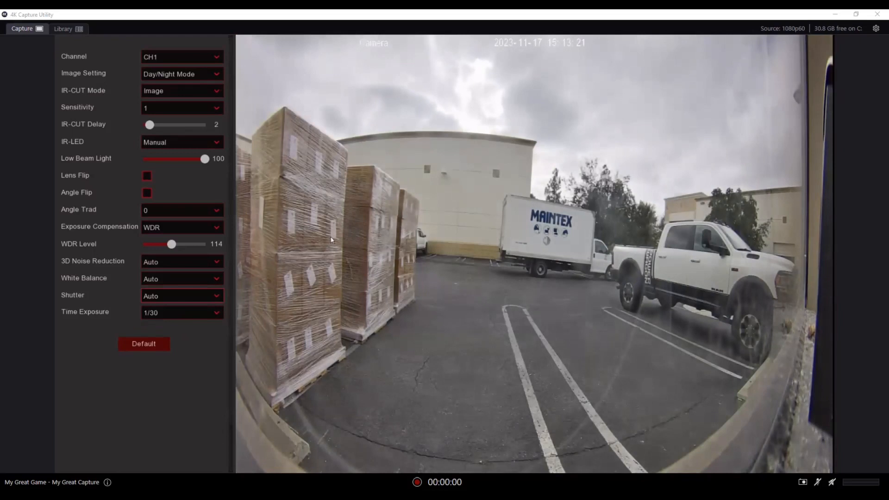
# Open CH2's image control settings and examine its Angle Trad, IR-CUT Mode and IR-LED options
pyautogui.rightClick(332, 240)
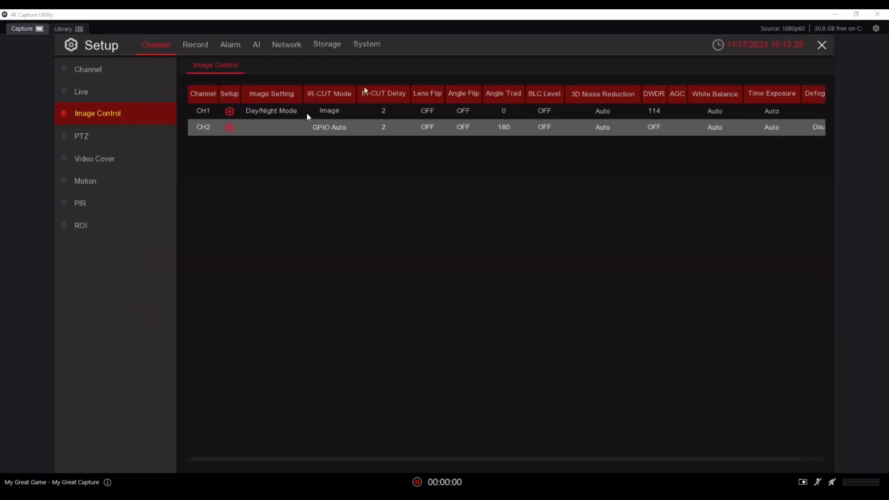
pyautogui.click(230, 127)
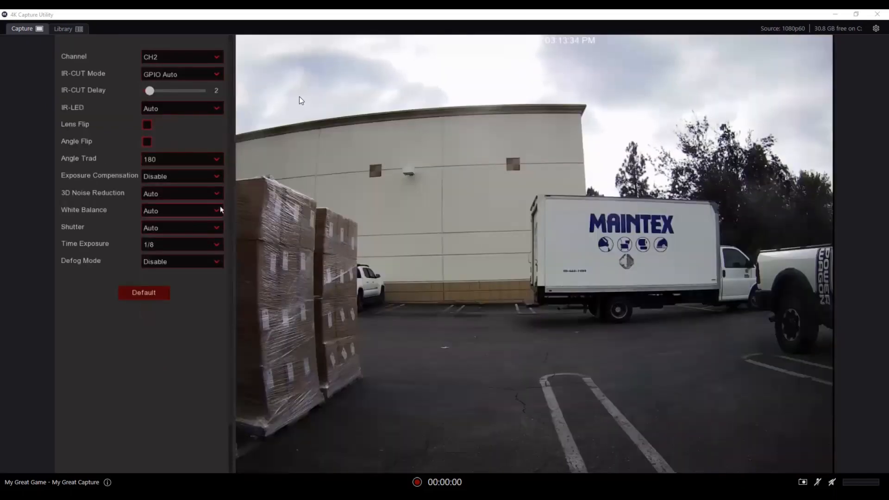
pyautogui.click(216, 162)
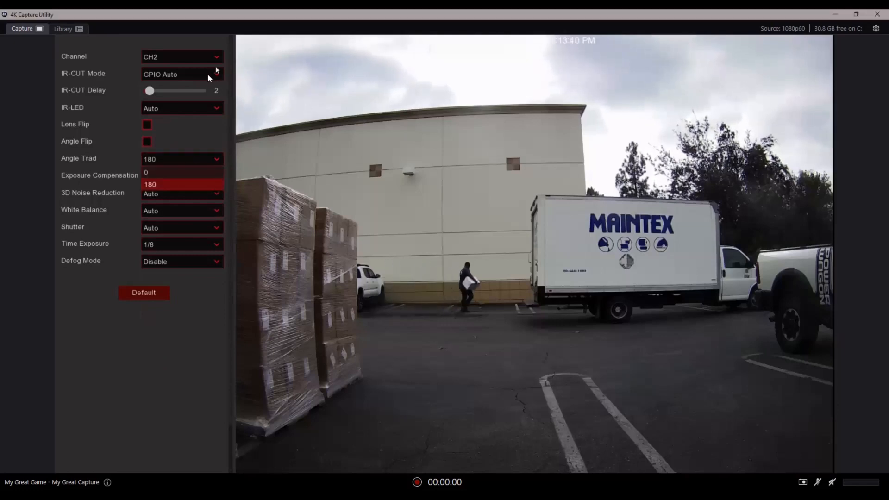
pyautogui.click(216, 70)
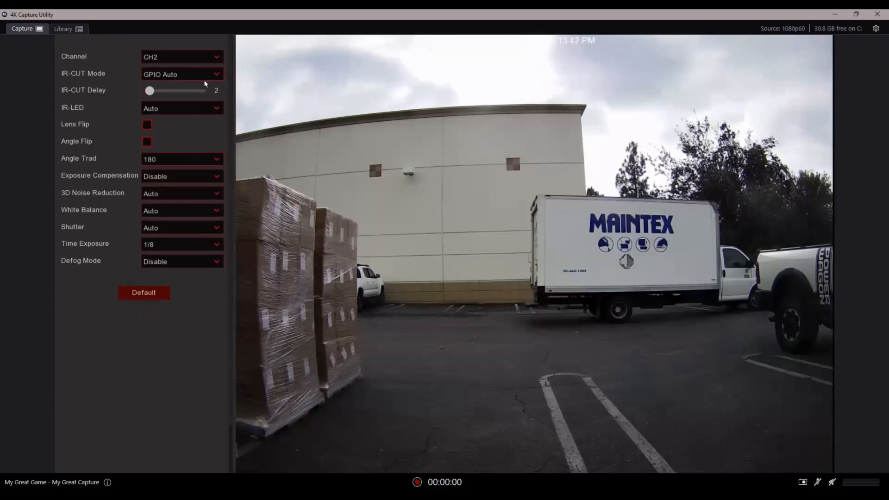
pyautogui.click(221, 79)
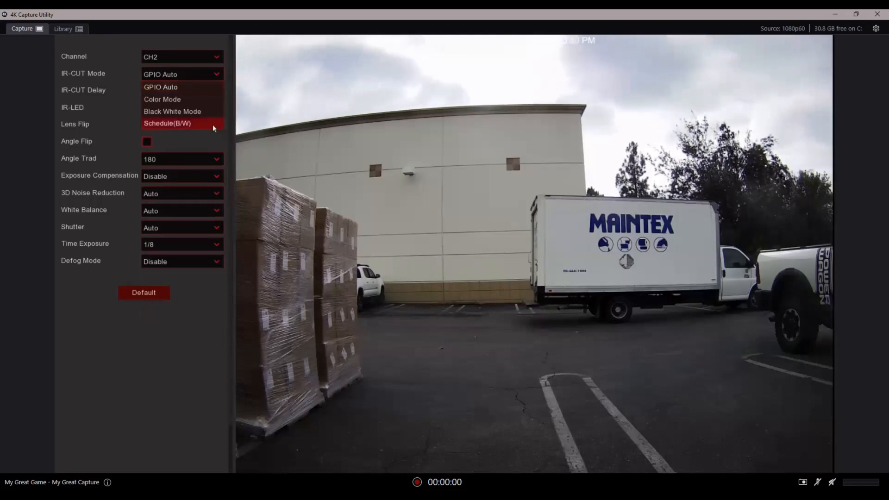
pyautogui.click(245, 134)
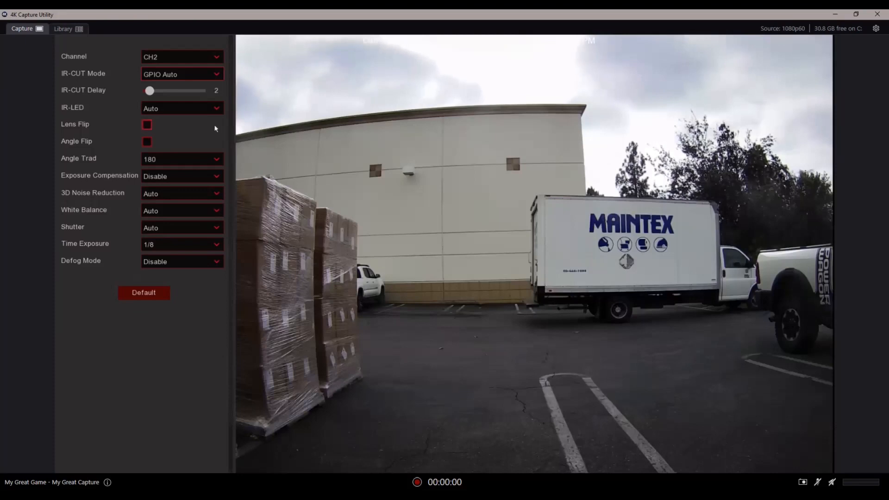
pyautogui.click(202, 109)
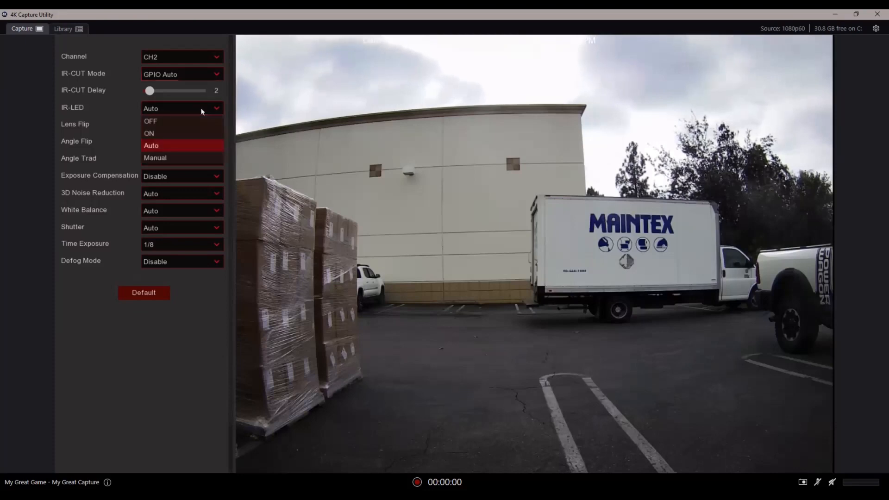
pyautogui.click(248, 110)
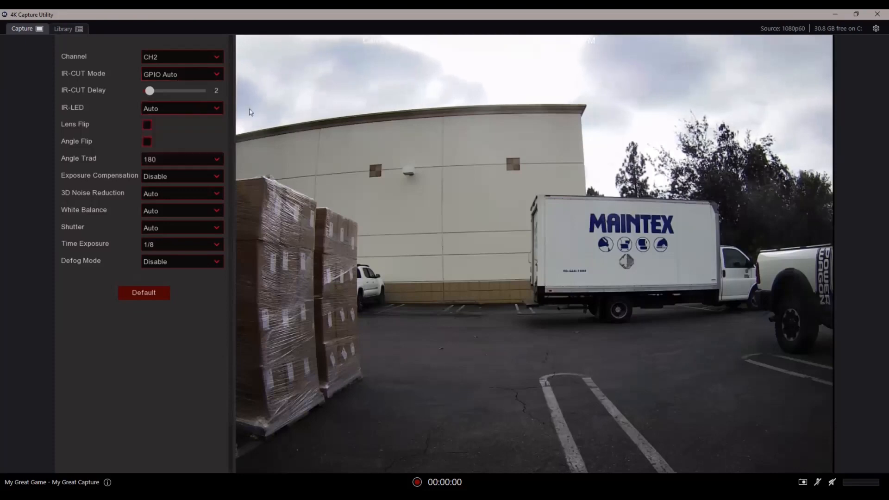
# Reopen CH1's image control settings and examine the Image Setting options
pyautogui.rightClick(252, 134)
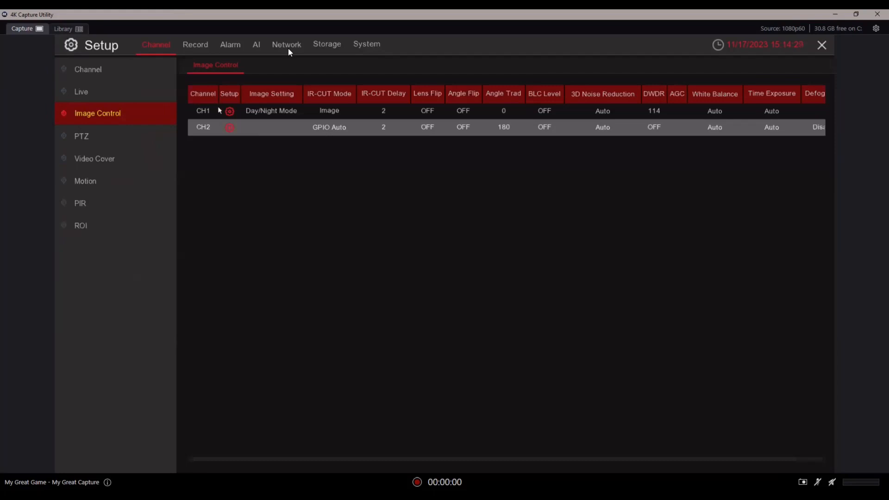
pyautogui.click(227, 112)
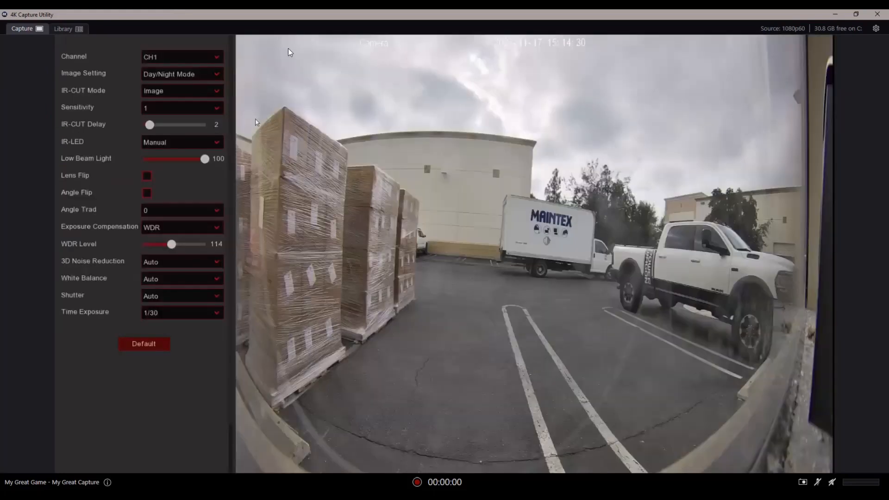
pyautogui.click(206, 78)
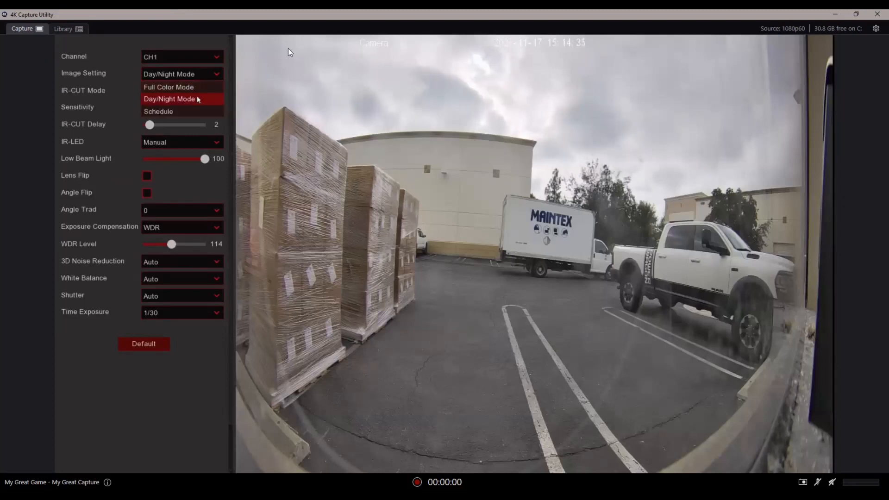
pyautogui.rightClick(254, 107)
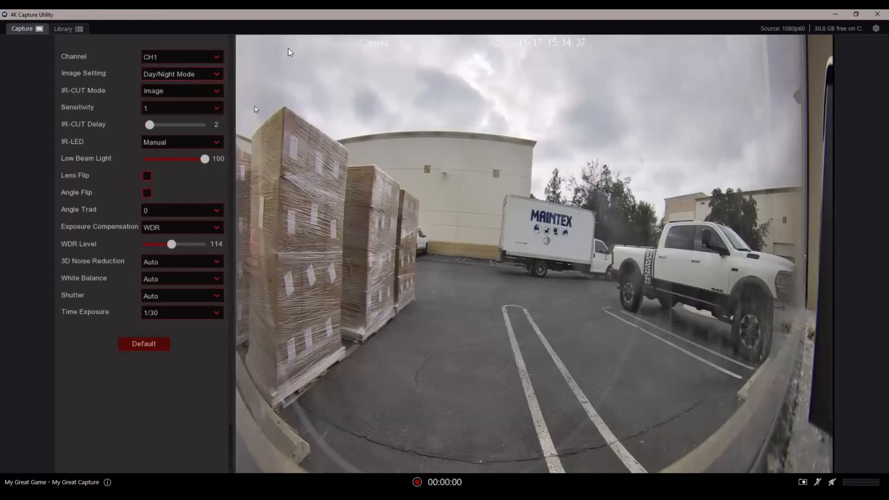
# Open CH2's image control settings and set its IR-CUT Mode to Color Mode
pyautogui.rightClick(254, 107)
pyautogui.click(230, 127)
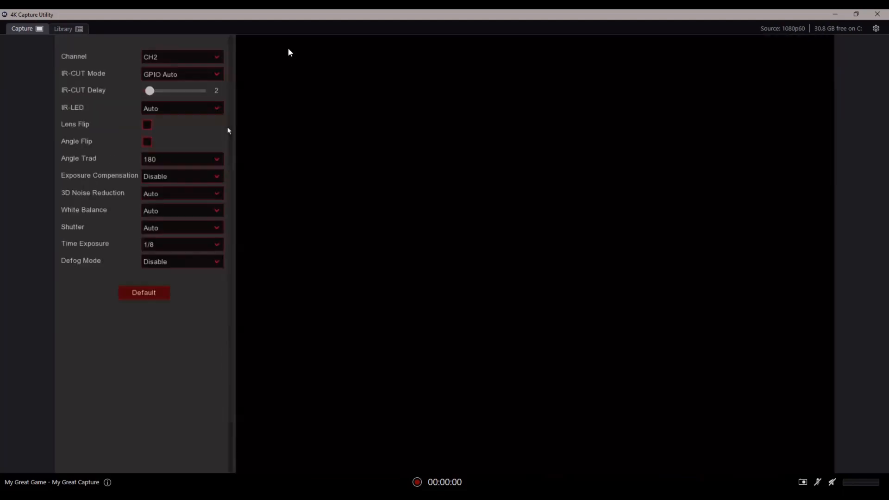
pyautogui.click(216, 76)
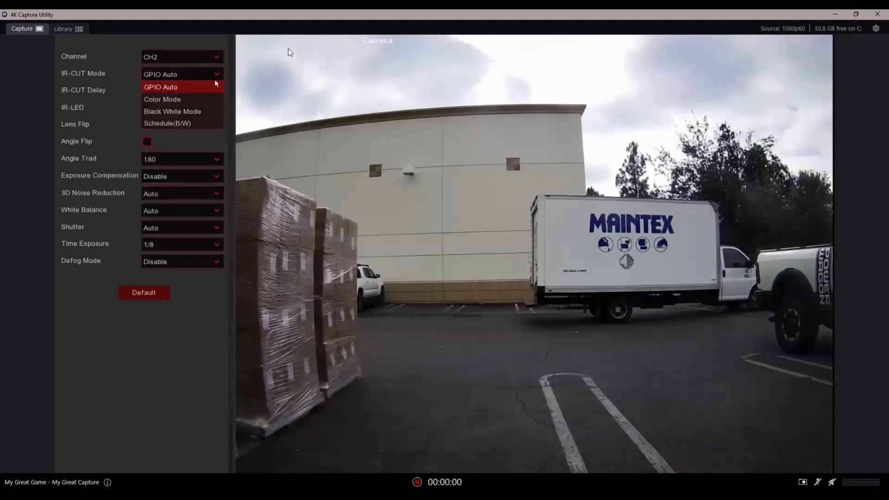
pyautogui.click(208, 96)
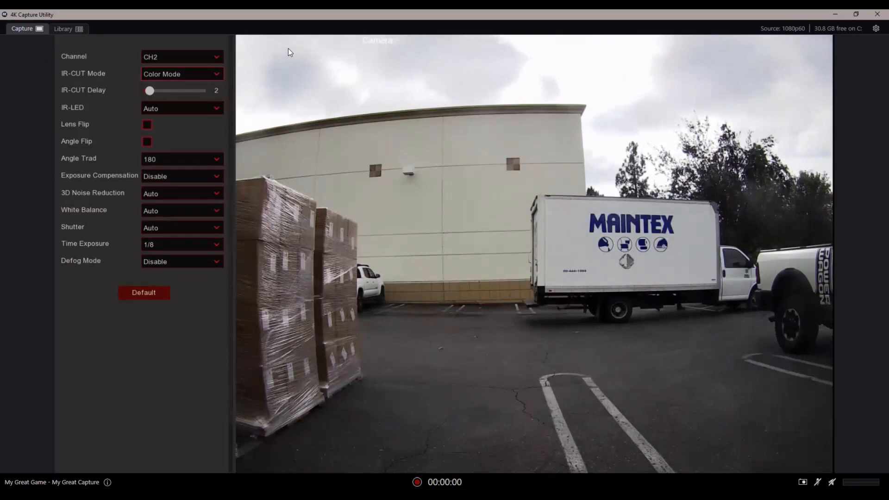
# Open the alarm Deterrence settings and scroll through the channel table
pyautogui.rightClick(208, 216)
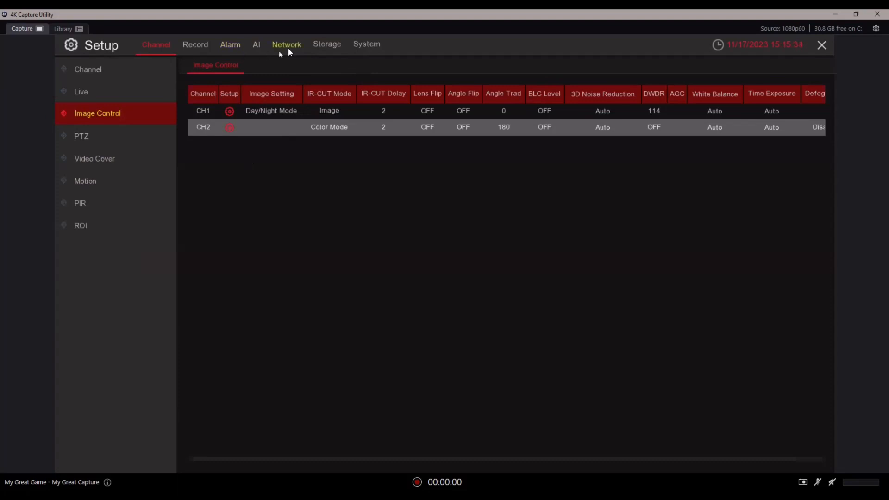
pyautogui.click(238, 53)
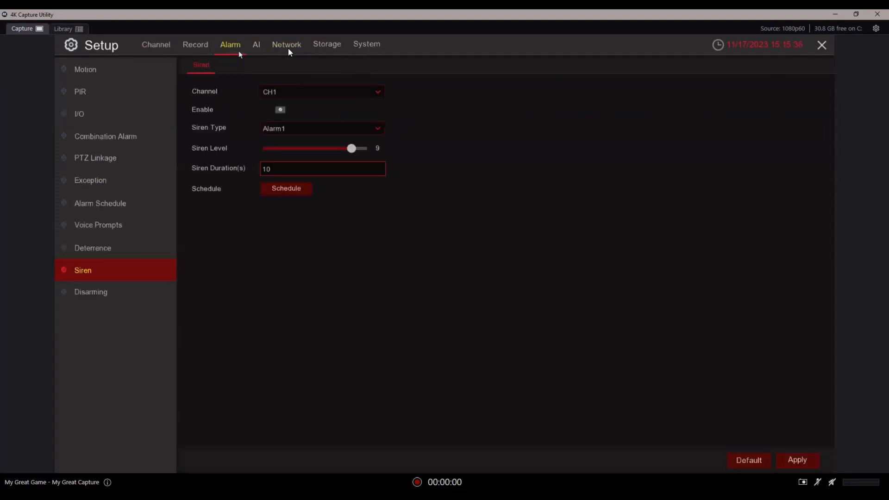
pyautogui.click(113, 245)
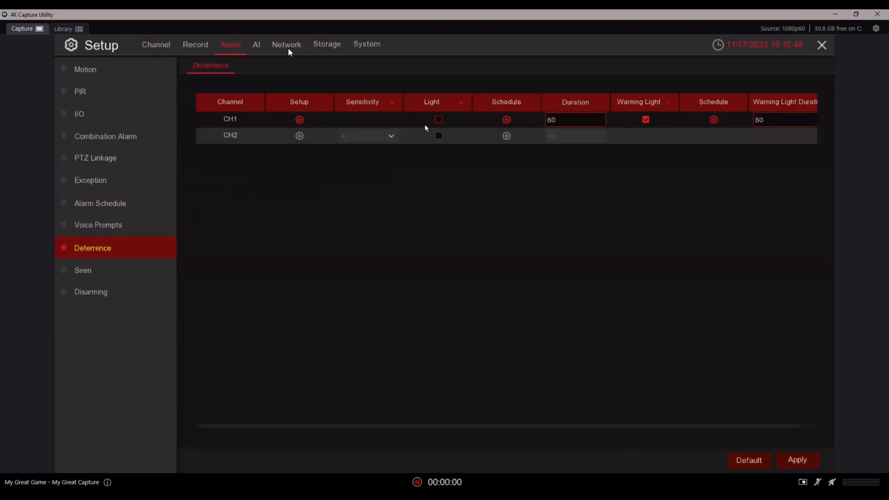
pyautogui.click(439, 120)
pyautogui.moveTo(641, 428); pyautogui.dragTo(666, 433)
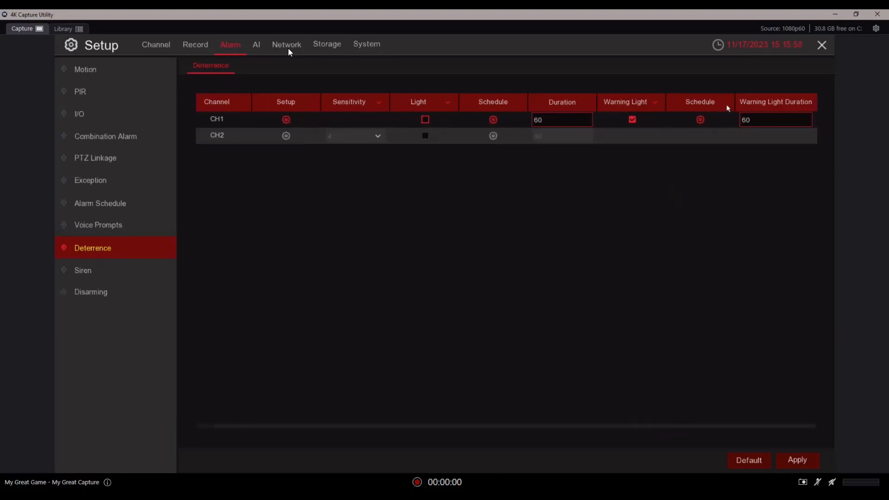
# In CH1's deterrence setup, set Light to Enable and Color Image to Enable
pyautogui.click(286, 120)
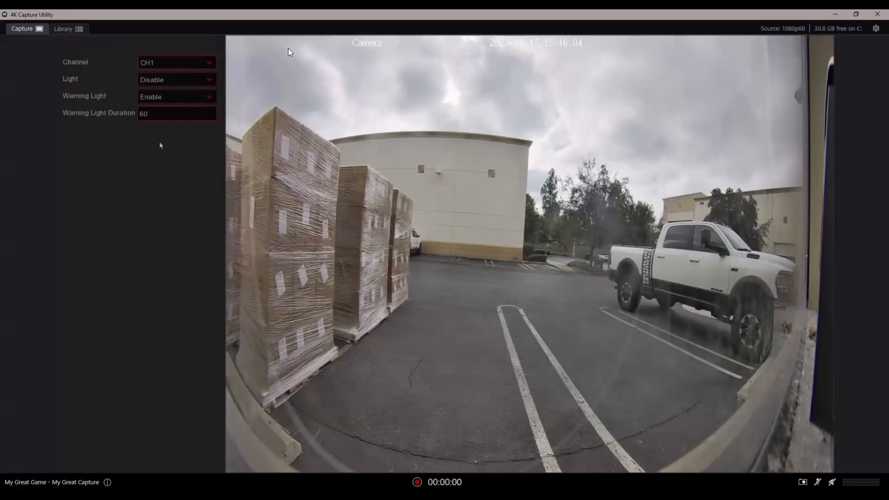
pyautogui.click(188, 86)
pyautogui.click(187, 93)
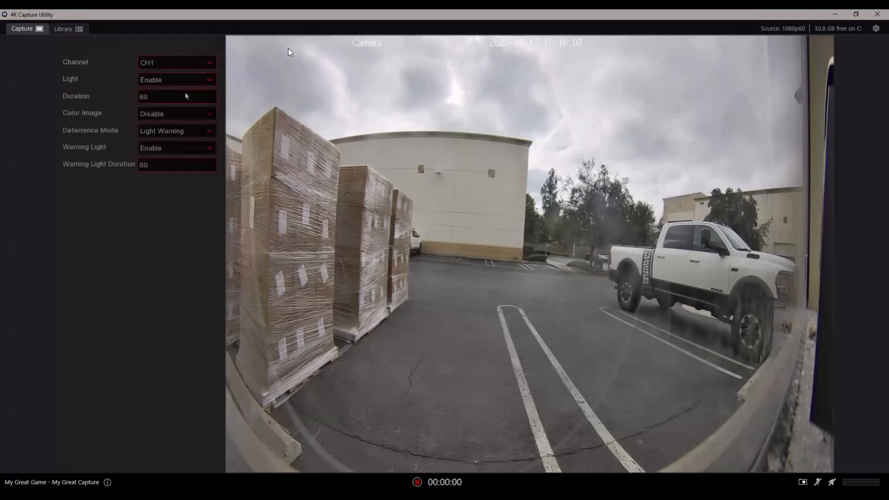
pyautogui.click(185, 112)
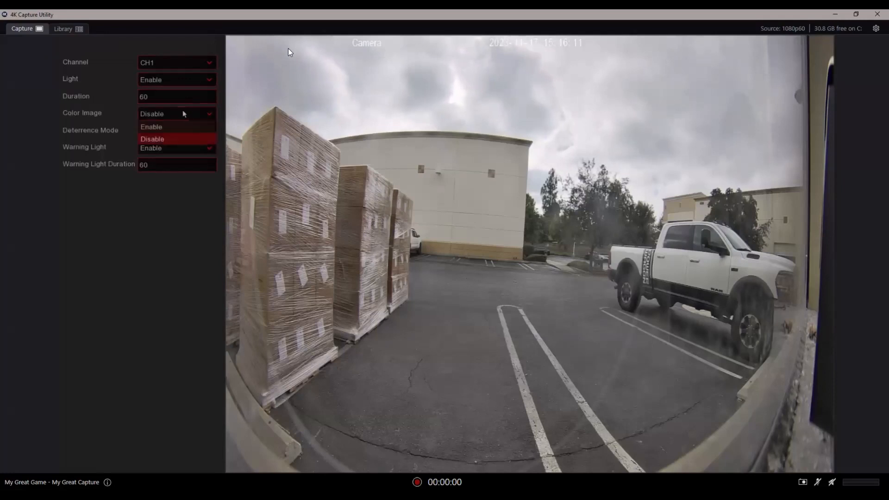
pyautogui.click(179, 127)
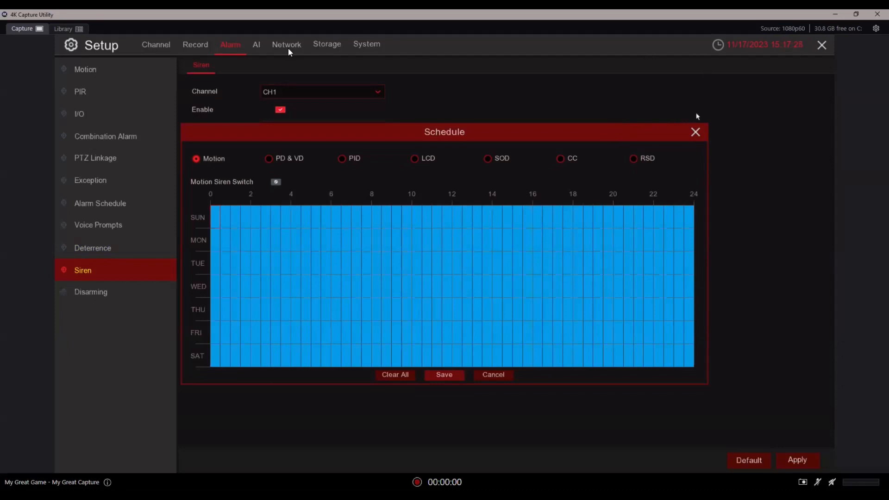
# Close the siren Schedule, open Voice Prompts, and check the Voice Prompts list, keeping None
pyautogui.click(695, 132)
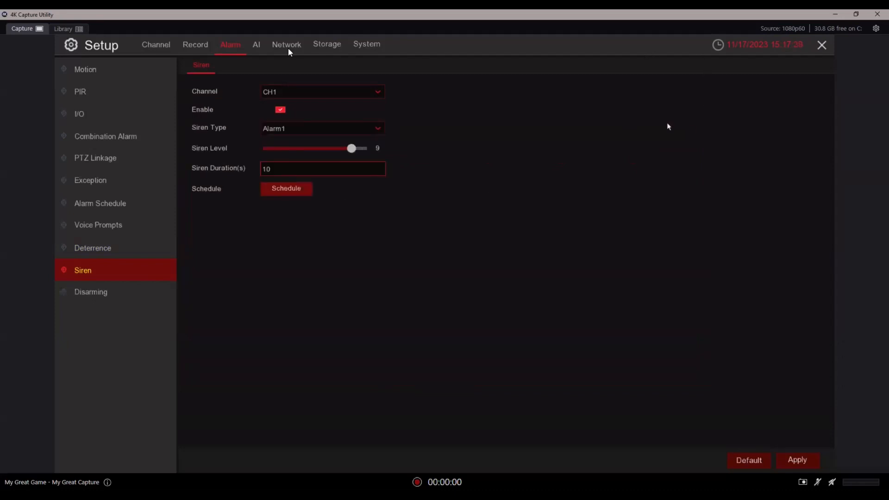
pyautogui.click(134, 231)
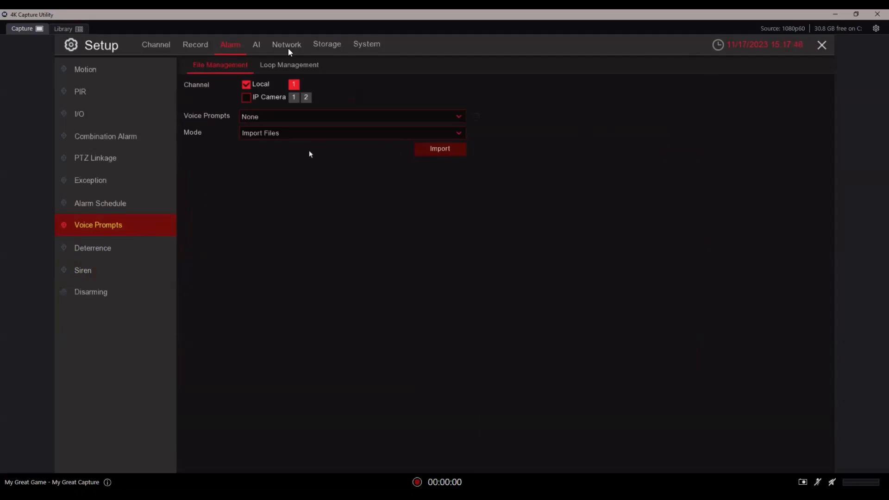
pyautogui.click(413, 118)
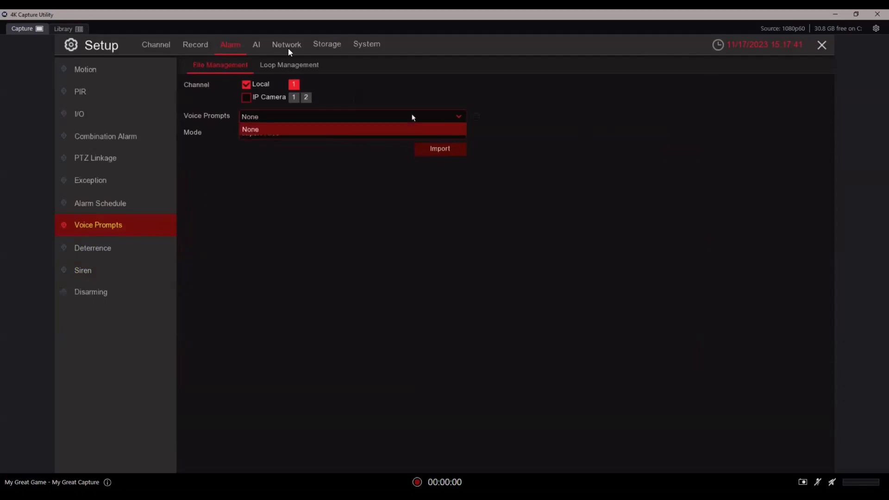
pyautogui.click(381, 130)
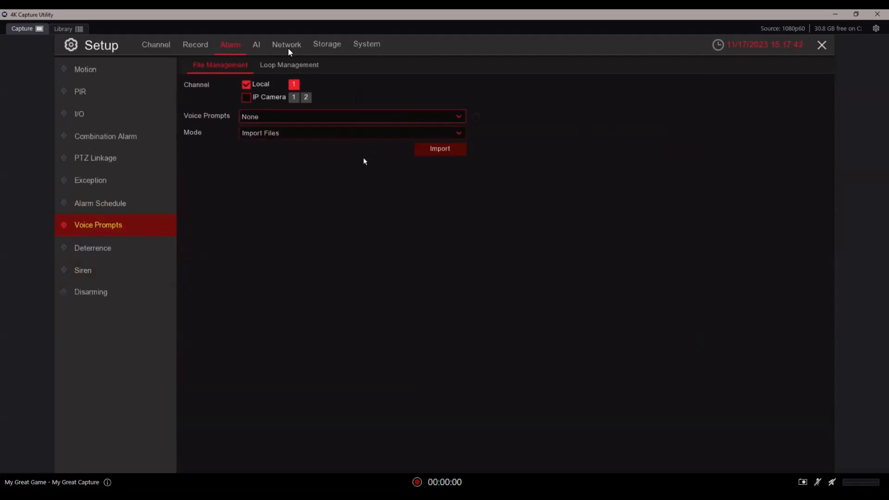
# In Voice Prompts, switch the Mode to Local Conversion and open the Name field's on-screen keyboard
pyautogui.click(369, 118)
pyautogui.click(351, 160)
pyautogui.click(360, 140)
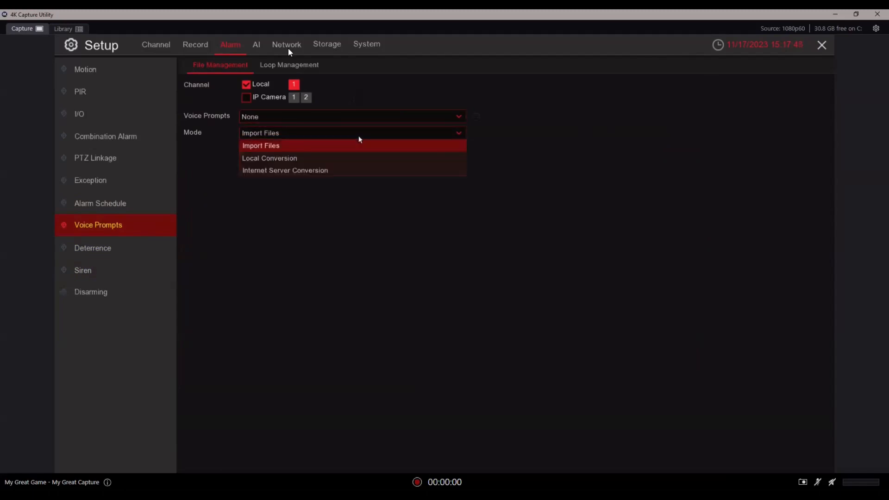
pyautogui.click(331, 161)
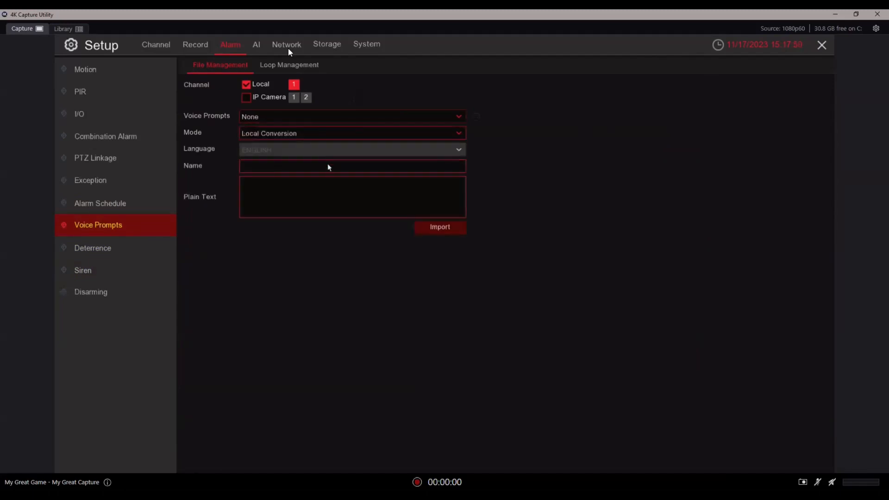
pyautogui.click(328, 167)
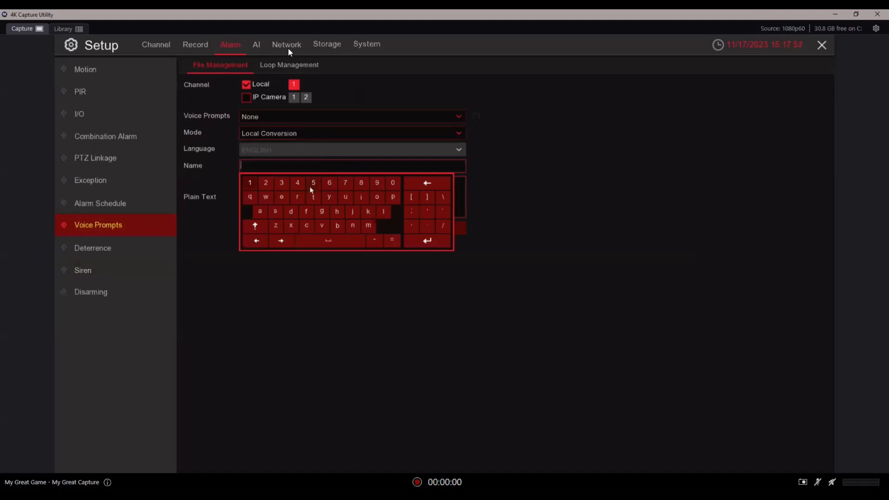
pyautogui.click(250, 183)
pyautogui.click(248, 292)
pyautogui.click(287, 192)
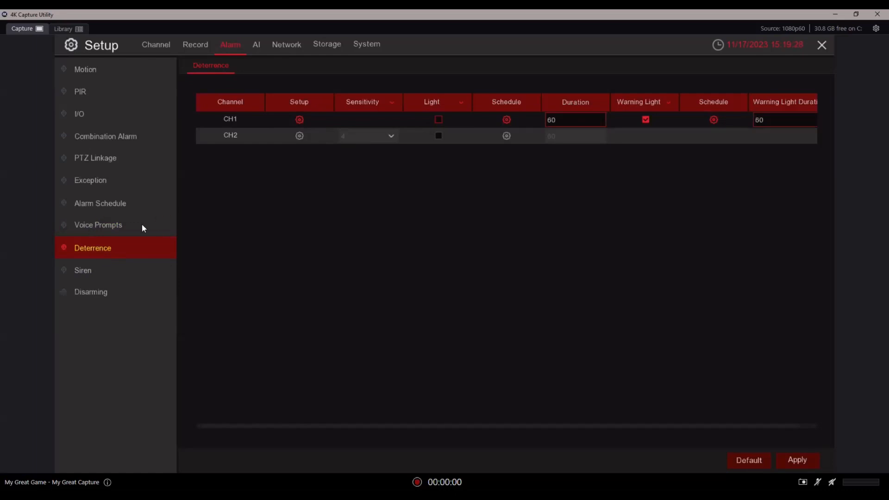
# Leave setup for the live view, open CH2's PTZ controls and zoom in one step
pyautogui.rightClick(259, 183)
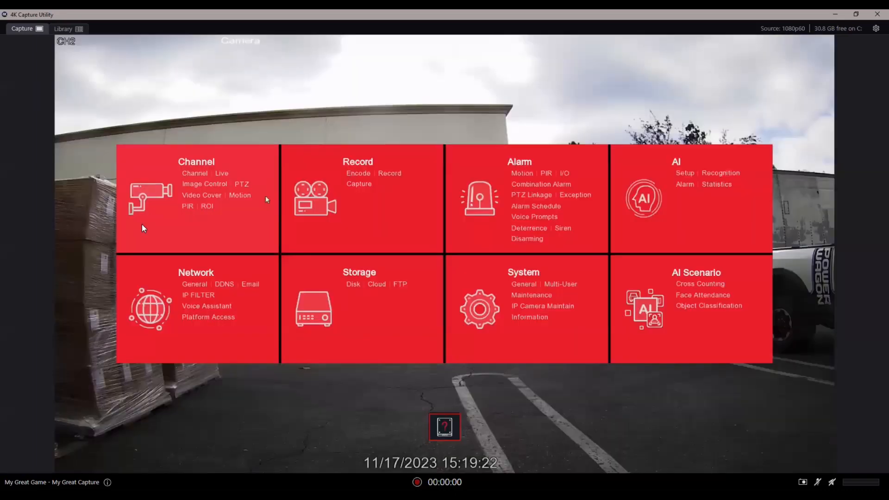
pyautogui.rightClick(292, 129)
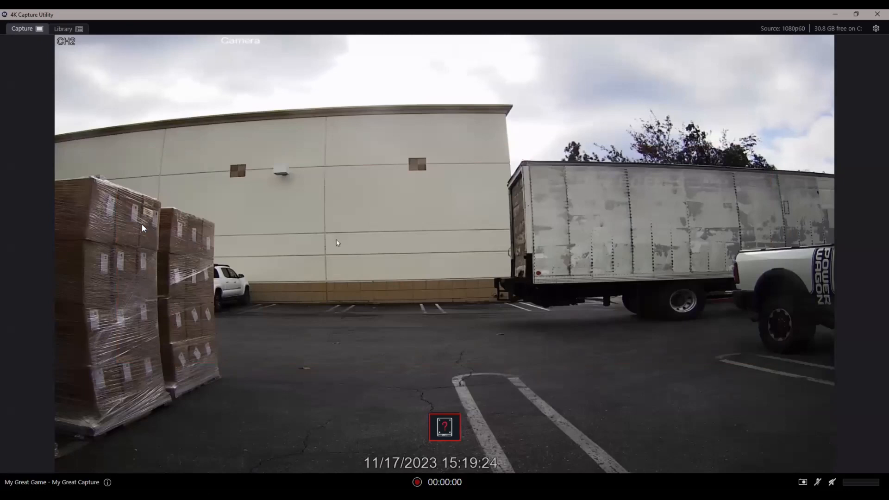
pyautogui.click(335, 239)
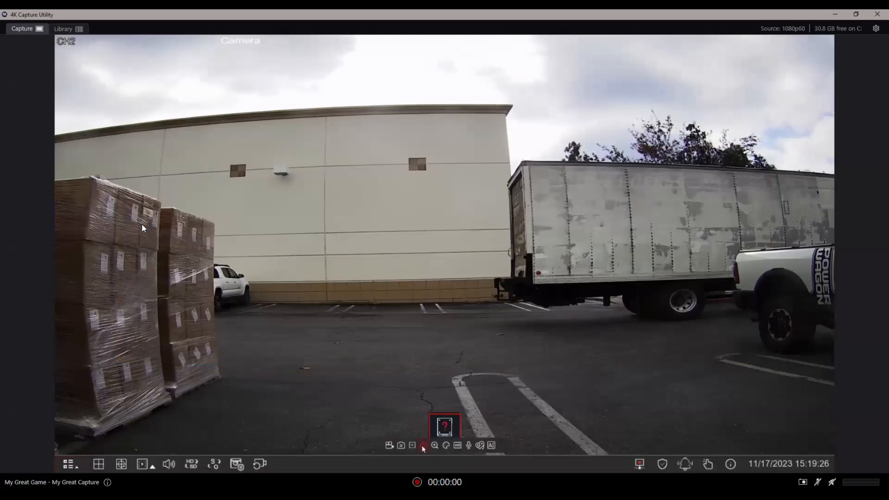
pyautogui.click(423, 445)
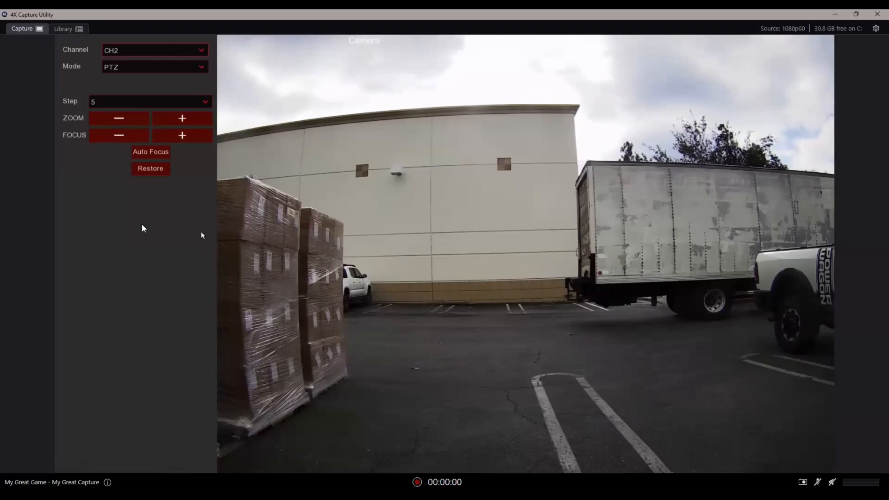
pyautogui.click(187, 118)
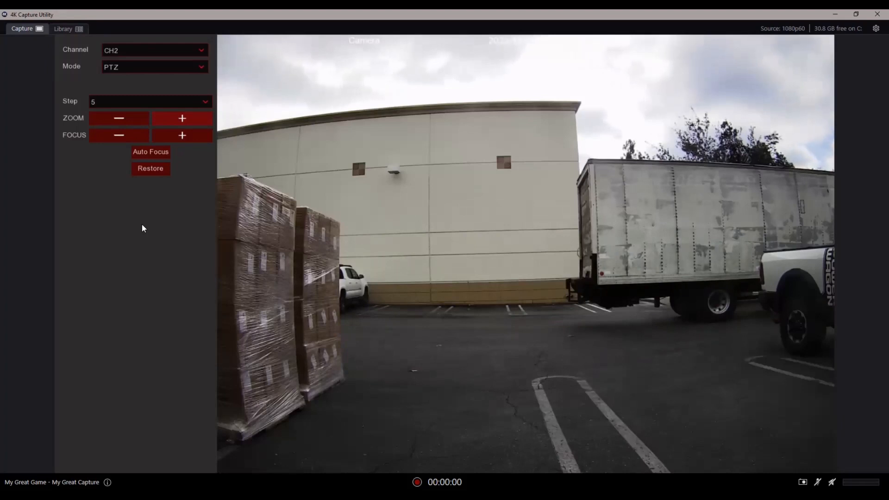
# Return to the main menu, open CH1's image control setup and set Image Setting to Full Color Mode
pyautogui.rightClick(312, 179)
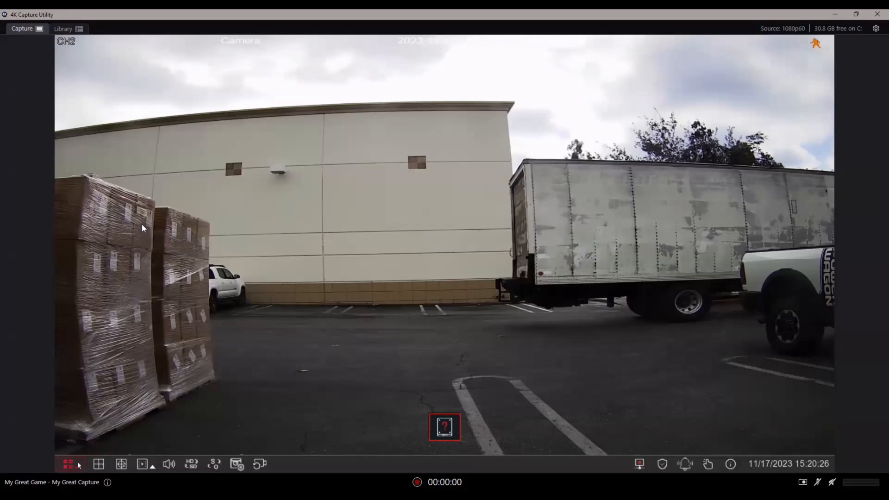
pyautogui.click(78, 462)
pyautogui.click(100, 396)
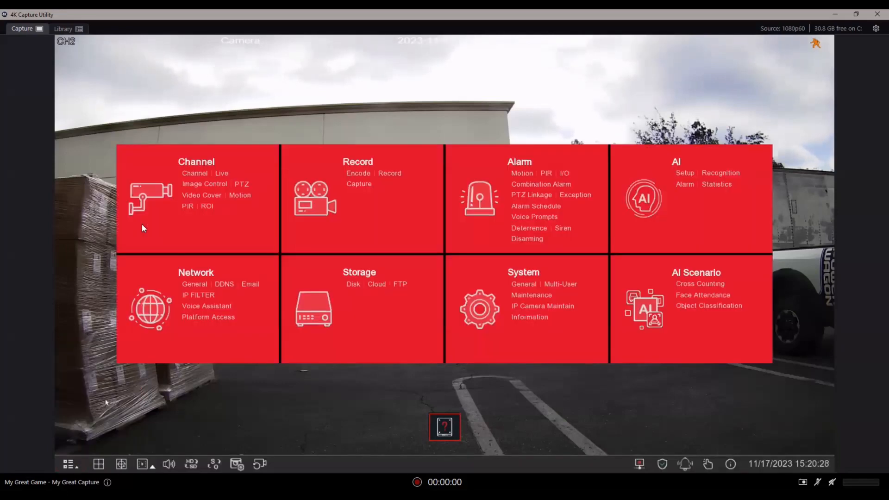
pyautogui.click(194, 186)
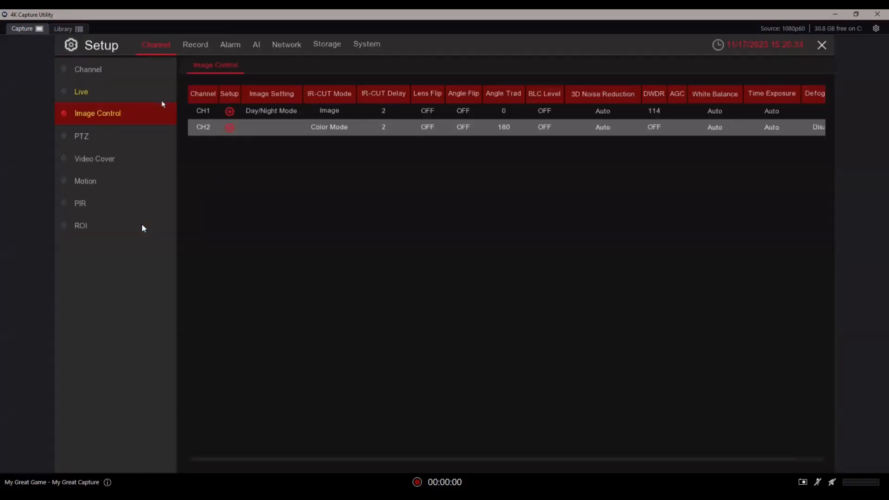
pyautogui.click(231, 113)
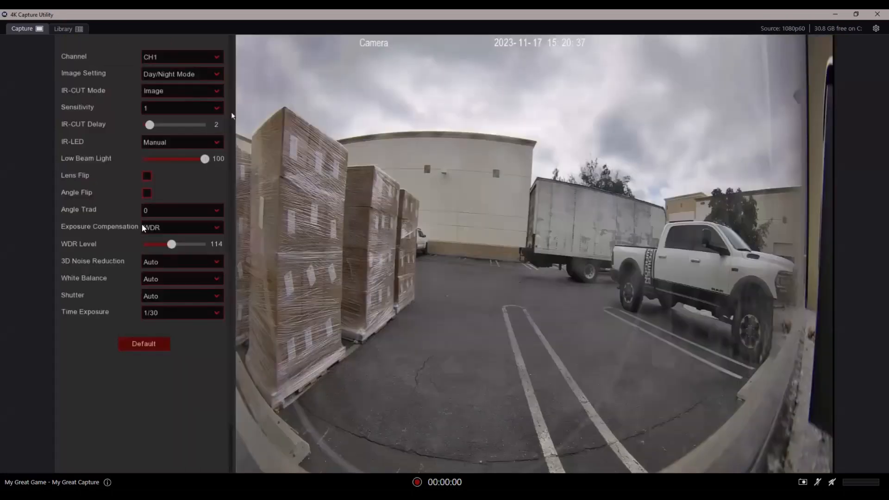
pyautogui.click(206, 75)
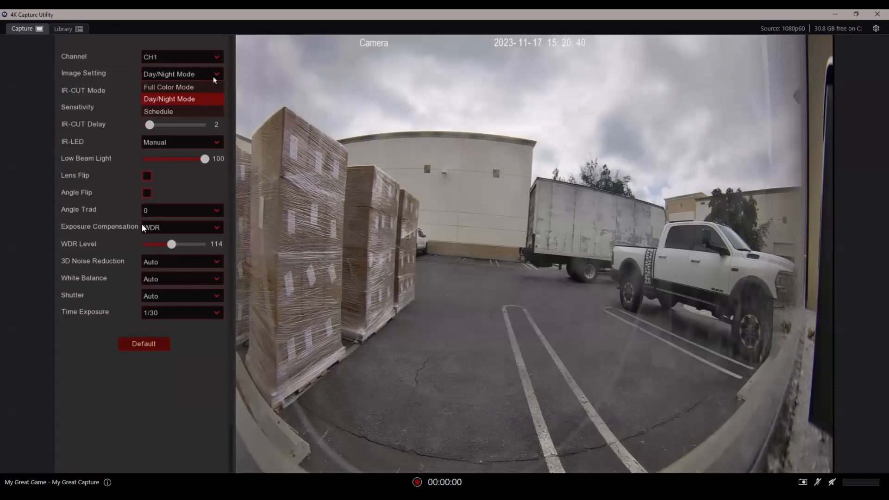
pyautogui.click(205, 86)
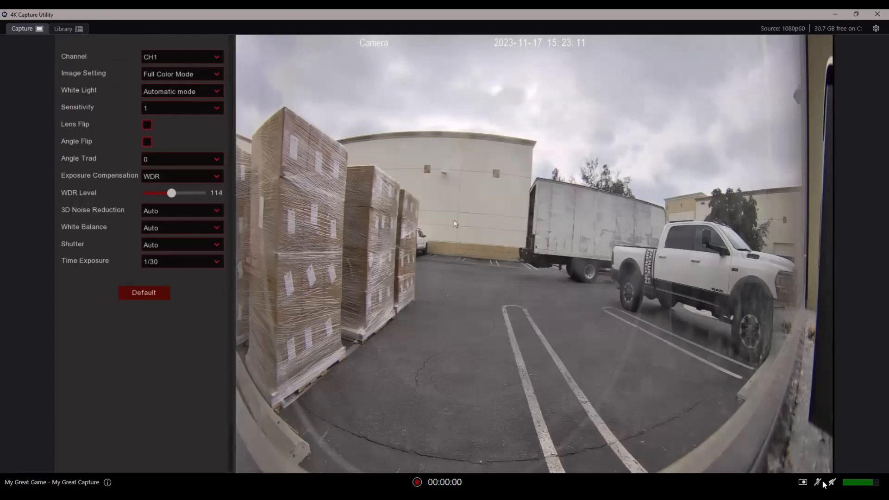
# In the encode audio settings, disable audio for CH1 and CH2 and apply the change
pyautogui.rightClick(542, 229)
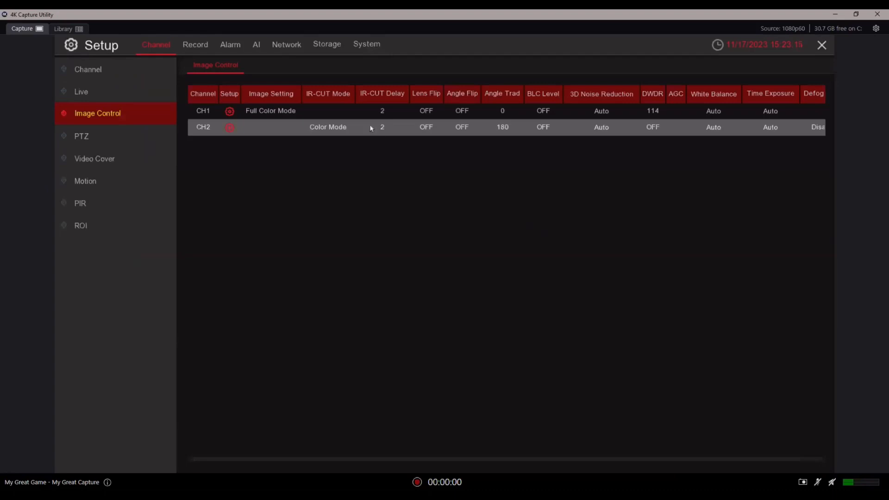
pyautogui.click(196, 44)
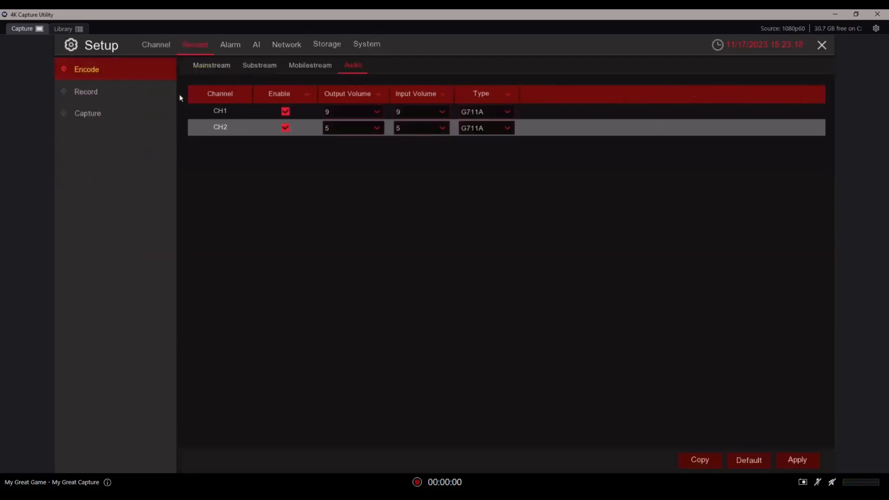
pyautogui.click(286, 112)
pyautogui.click(285, 129)
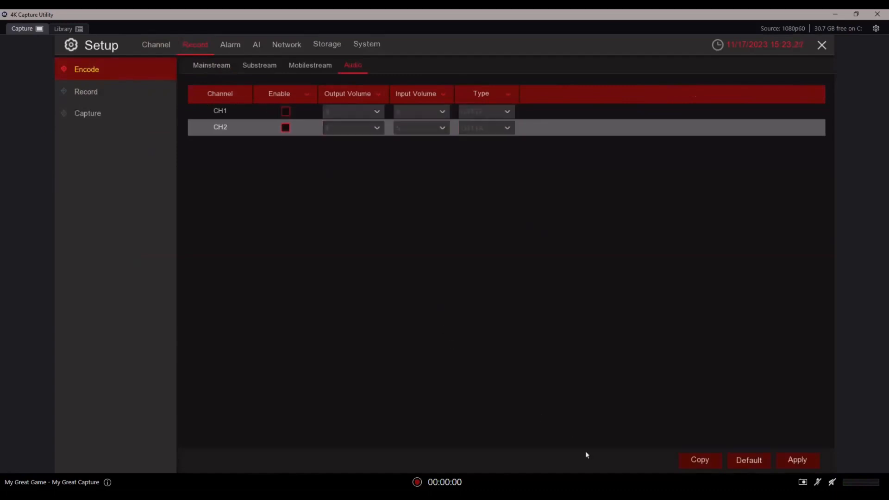
pyautogui.click(795, 459)
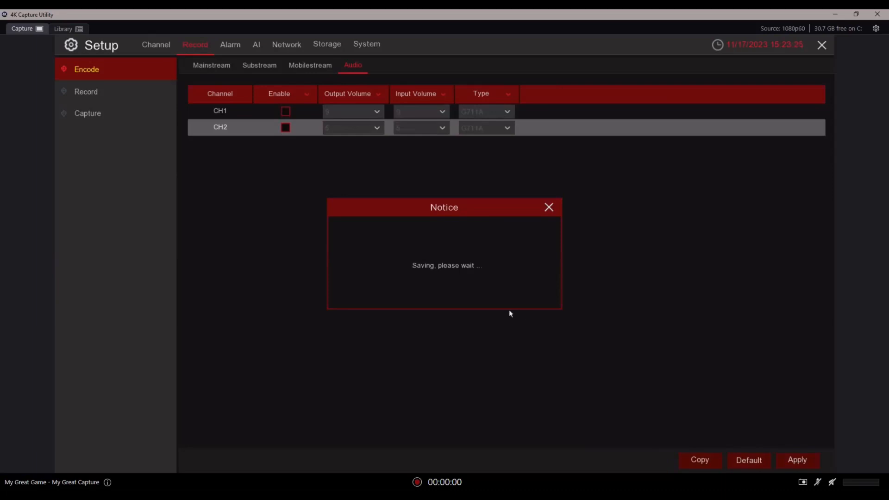
pyautogui.click(447, 295)
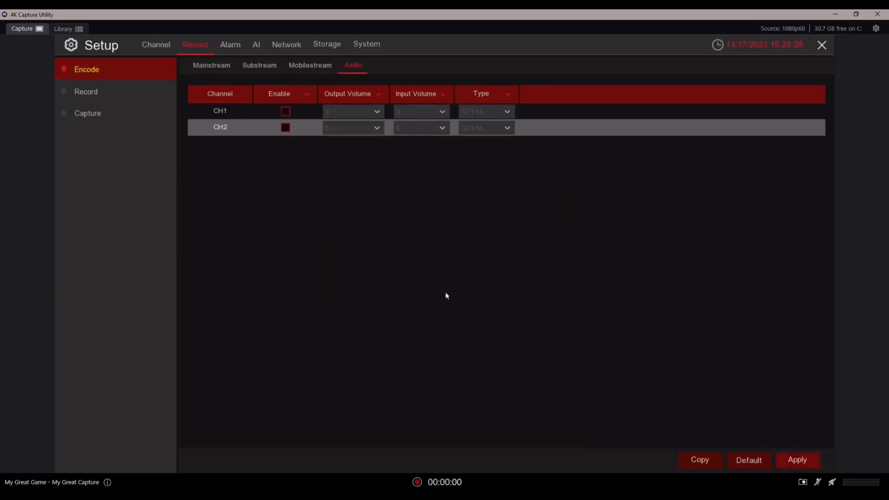
# Review CH2's image control setup, then open CH1's and browse the White Light options without changing them
pyautogui.click(160, 46)
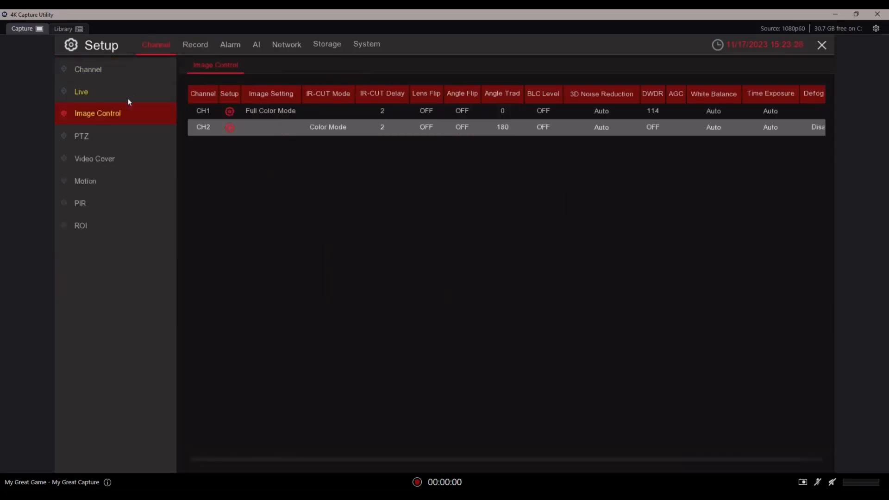
pyautogui.click(230, 127)
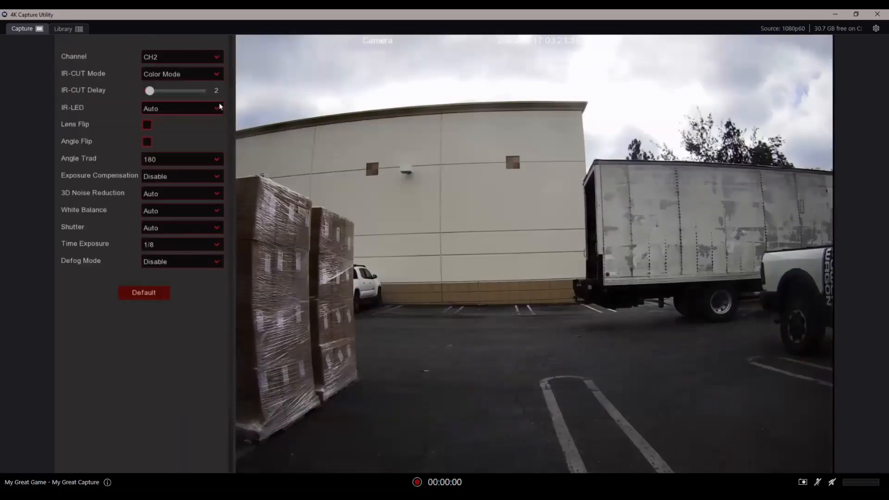
pyautogui.rightClick(257, 112)
pyautogui.click(230, 111)
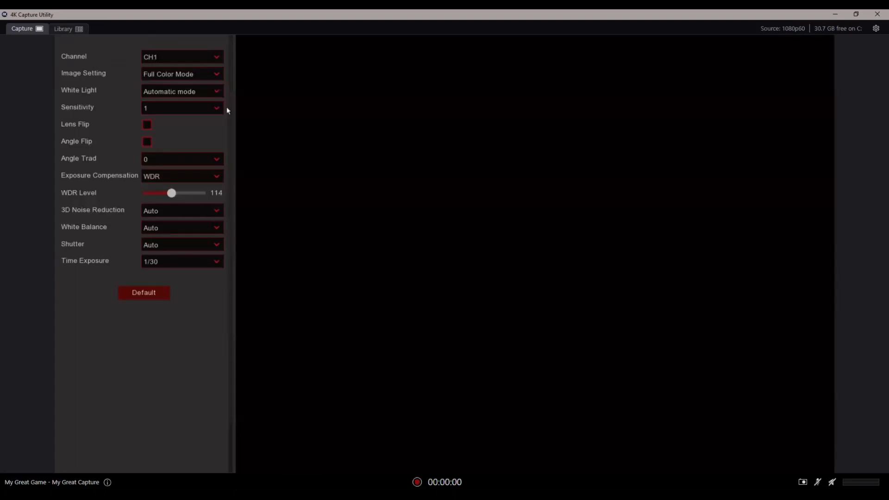
pyautogui.click(207, 91)
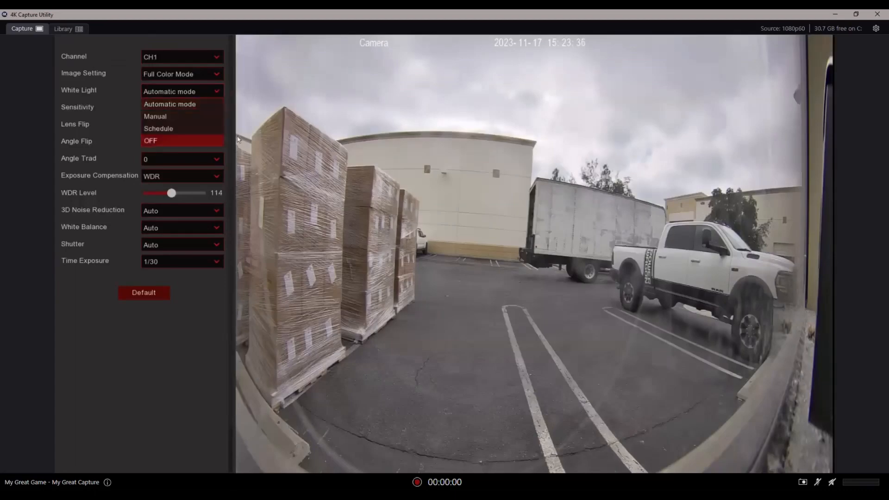
pyautogui.click(268, 138)
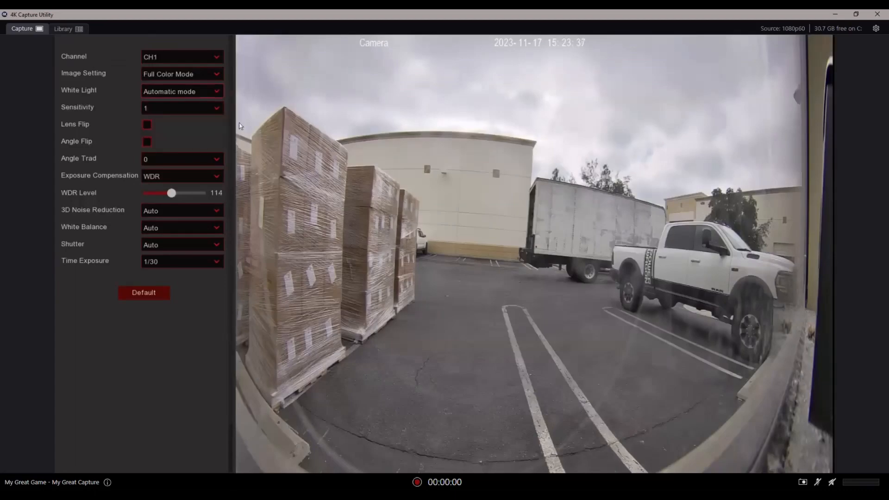
pyautogui.click(214, 89)
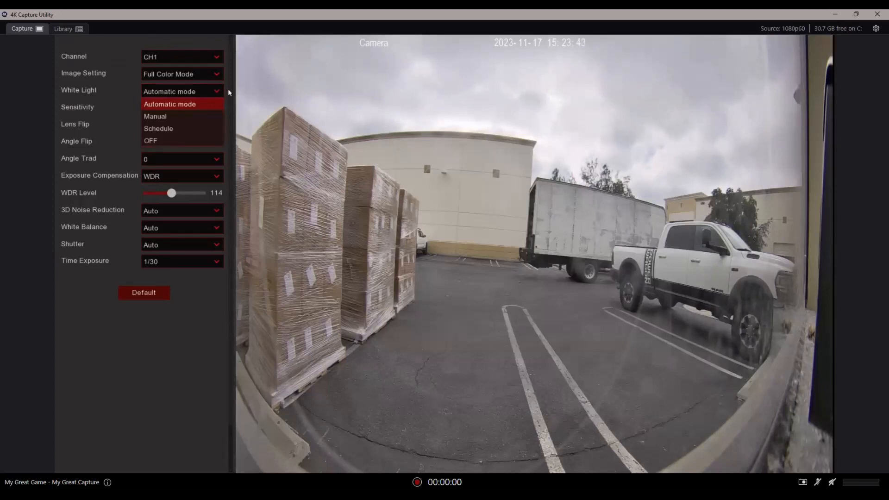
pyautogui.click(250, 106)
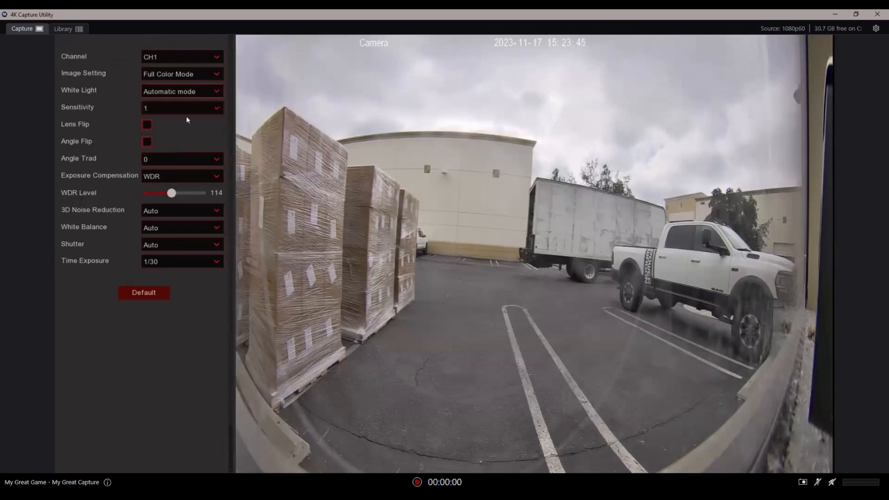
# Switch CH1's Image Setting back to Day/Night Mode and check the IR-CUT Mode options, keeping Image
pyautogui.click(202, 77)
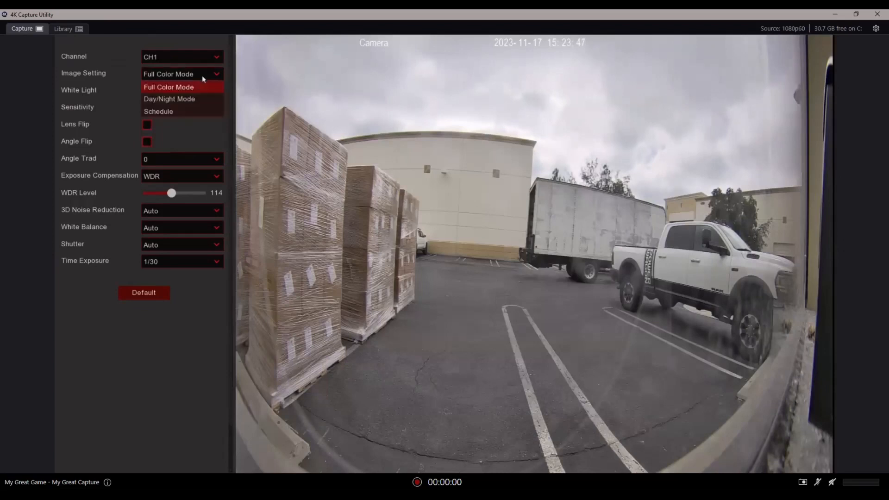
pyautogui.click(198, 101)
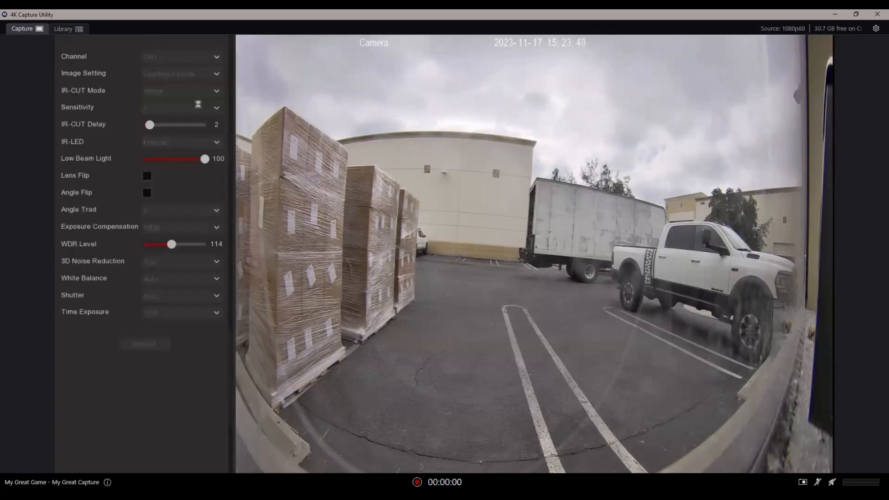
pyautogui.click(199, 94)
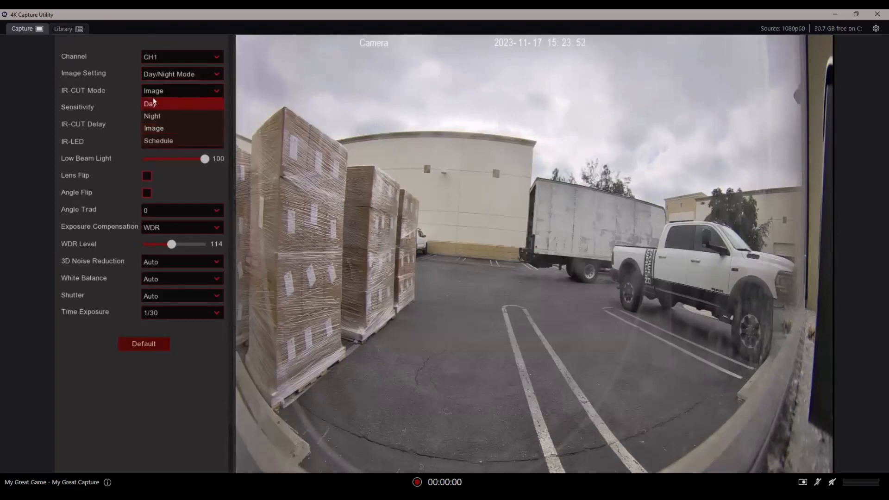
pyautogui.click(129, 104)
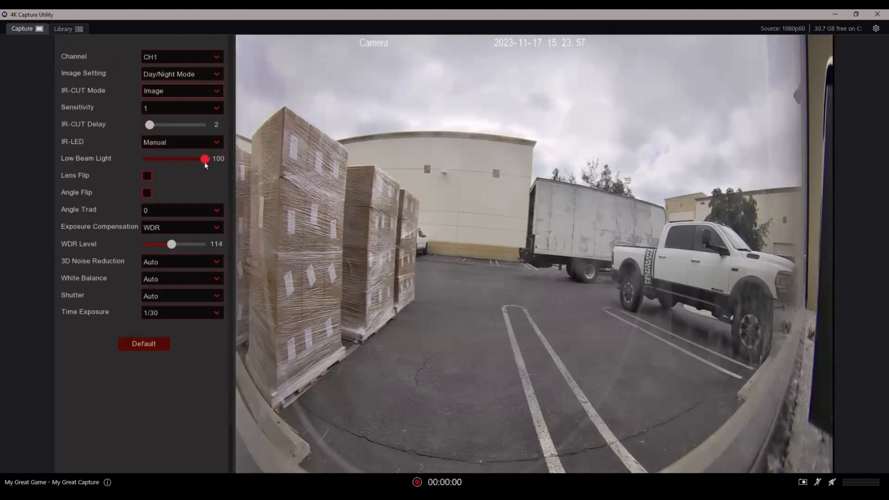
# Set CH1's Low Beam Light to 38 and its IR-LED mode to Smart IR
pyautogui.moveTo(205, 160); pyautogui.dragTo(172, 162)
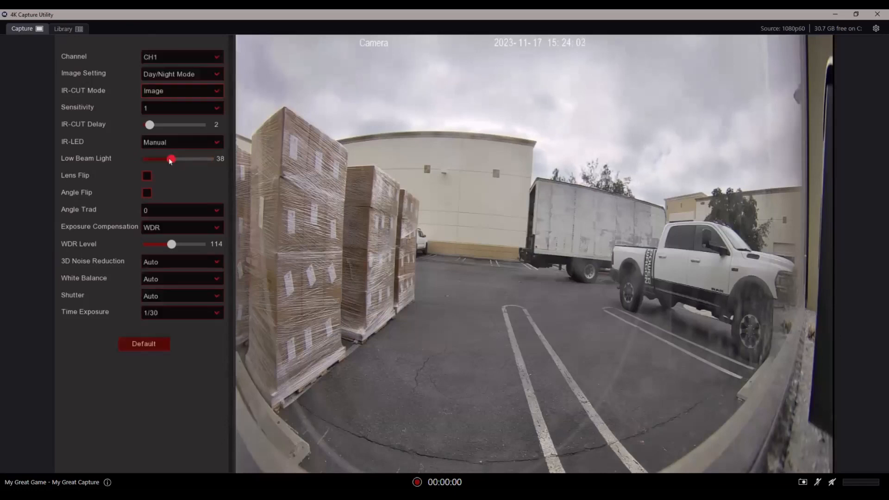
pyautogui.click(221, 145)
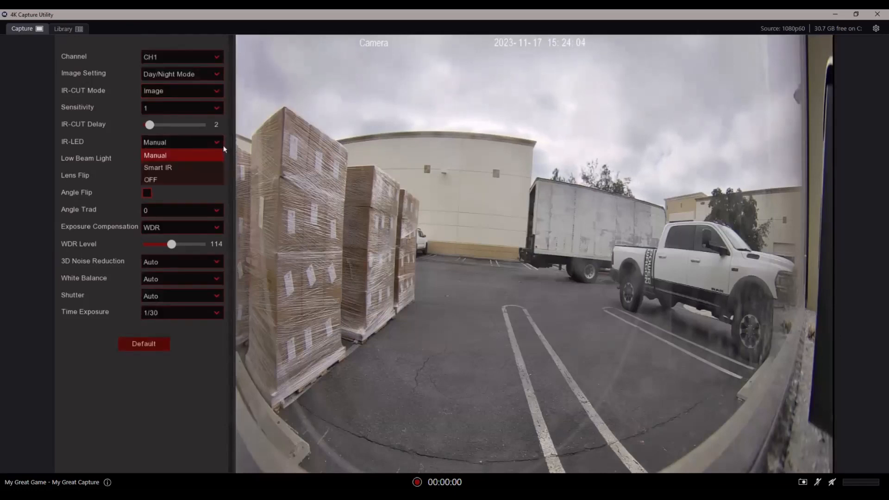
pyautogui.click(209, 167)
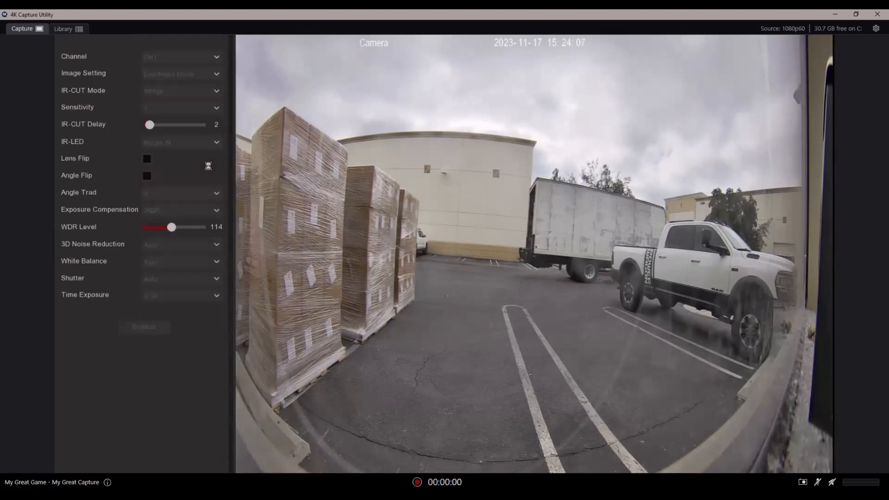